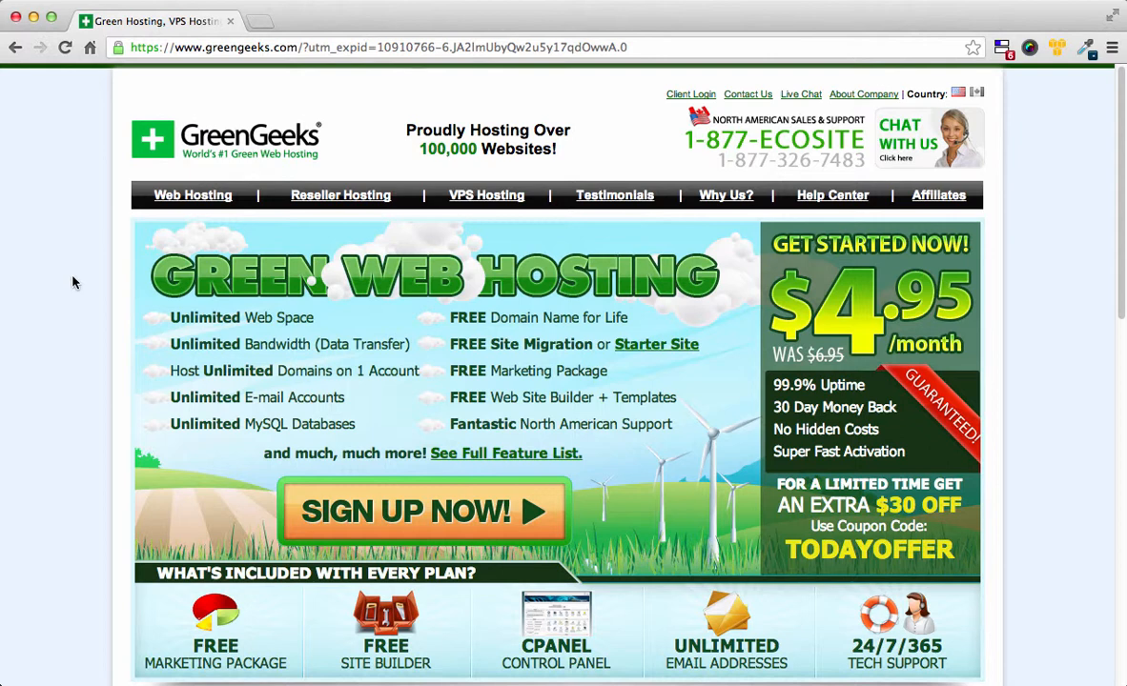
# Step: Start the GreenGeeks signup, note the TODAYOFFER coupon, and close the Special Offer popup
pyautogui.click(394, 523)
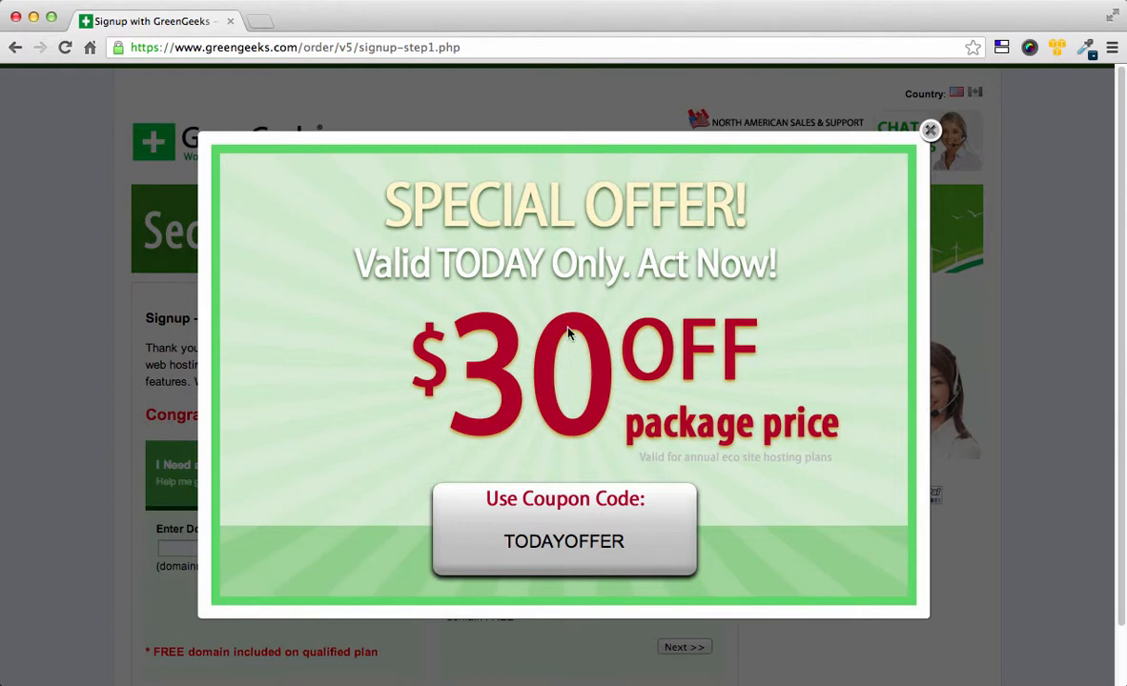
pyautogui.moveTo(506, 542); pyautogui.dragTo(625, 543)
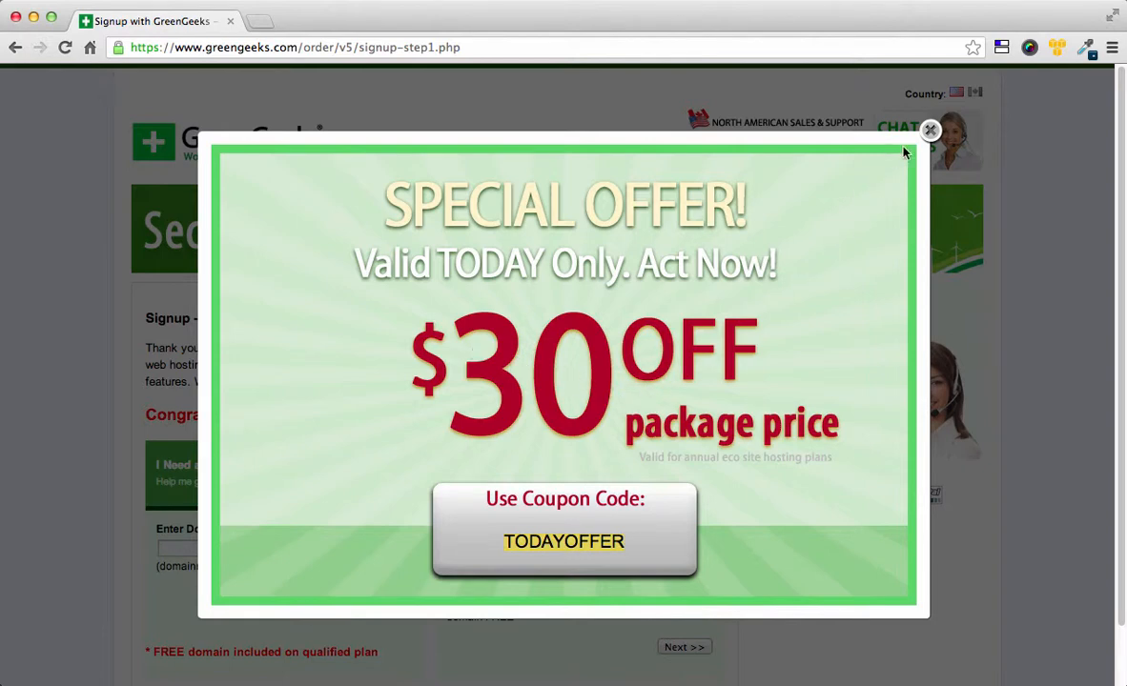
pyautogui.click(930, 131)
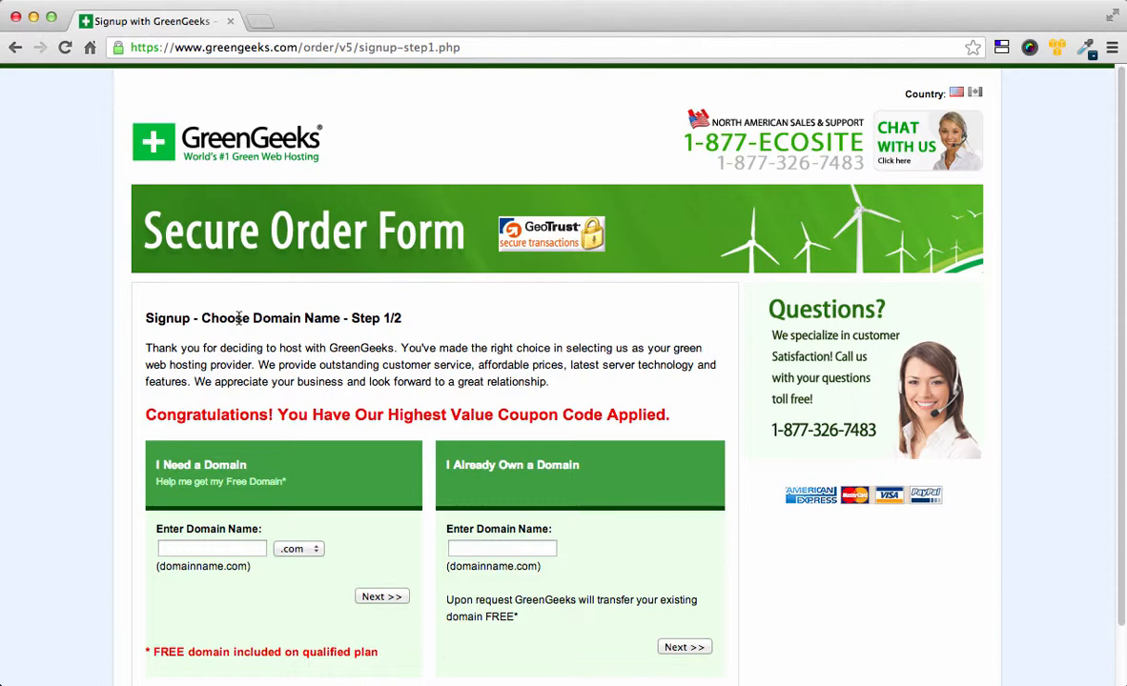
# Step: Request domainiwanttousenow with the .com extension as the free domain and continue
pyautogui.click(175, 549)
pyautogui.write('doma')
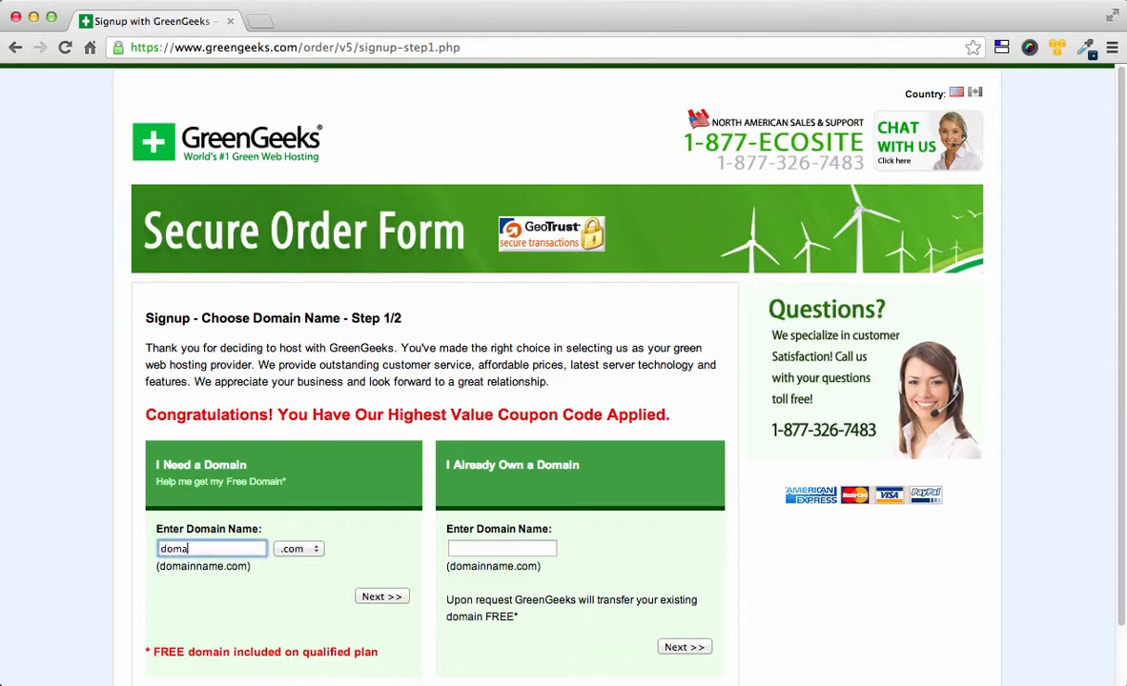
pyautogui.write('iniwanttousenow')
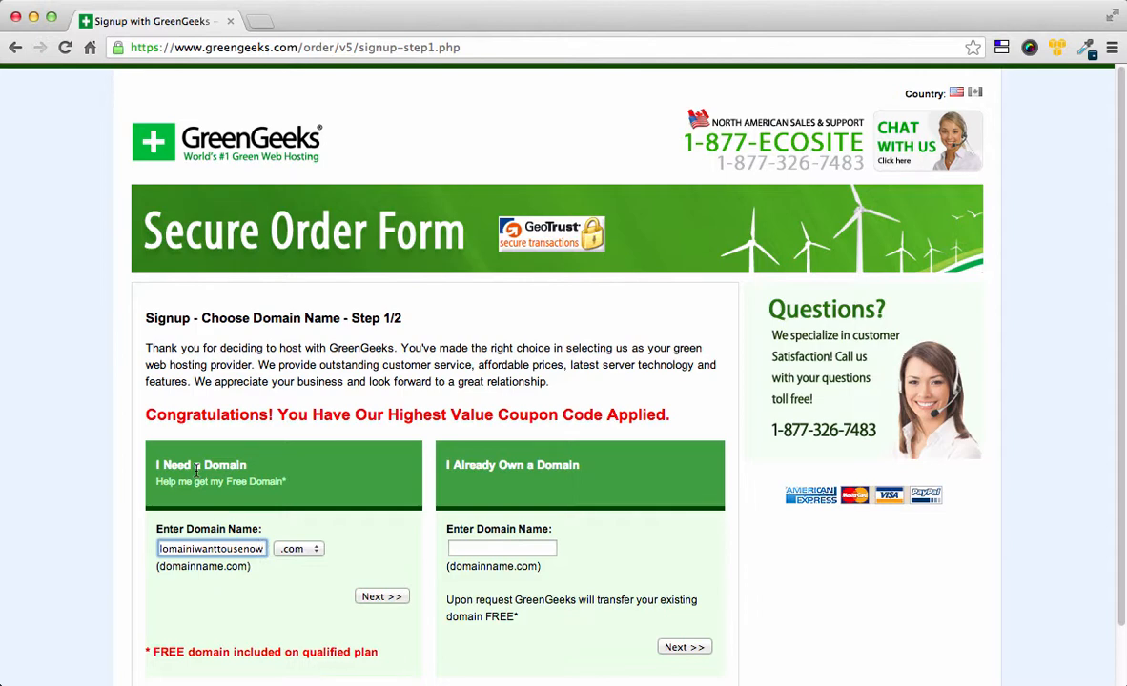
pyautogui.click(467, 547)
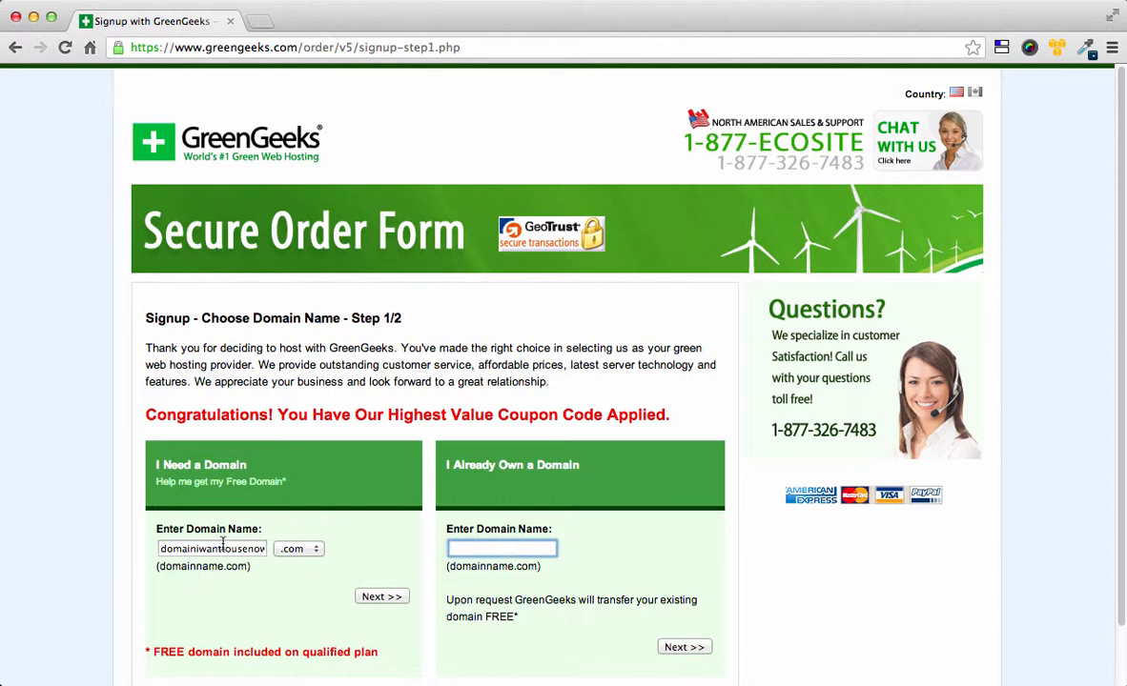
pyautogui.click(378, 597)
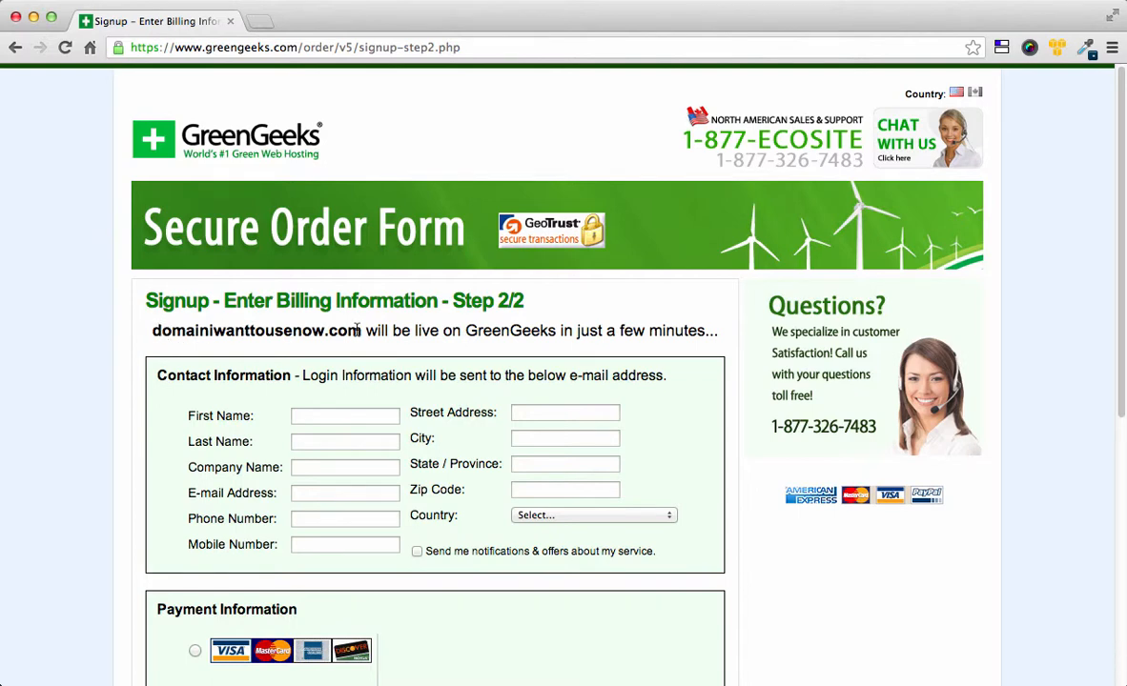
# Step: Confirm the Step 2/2 billing page is for domainiwanttousenow.com
pyautogui.moveTo(151, 333); pyautogui.dragTo(377, 333)
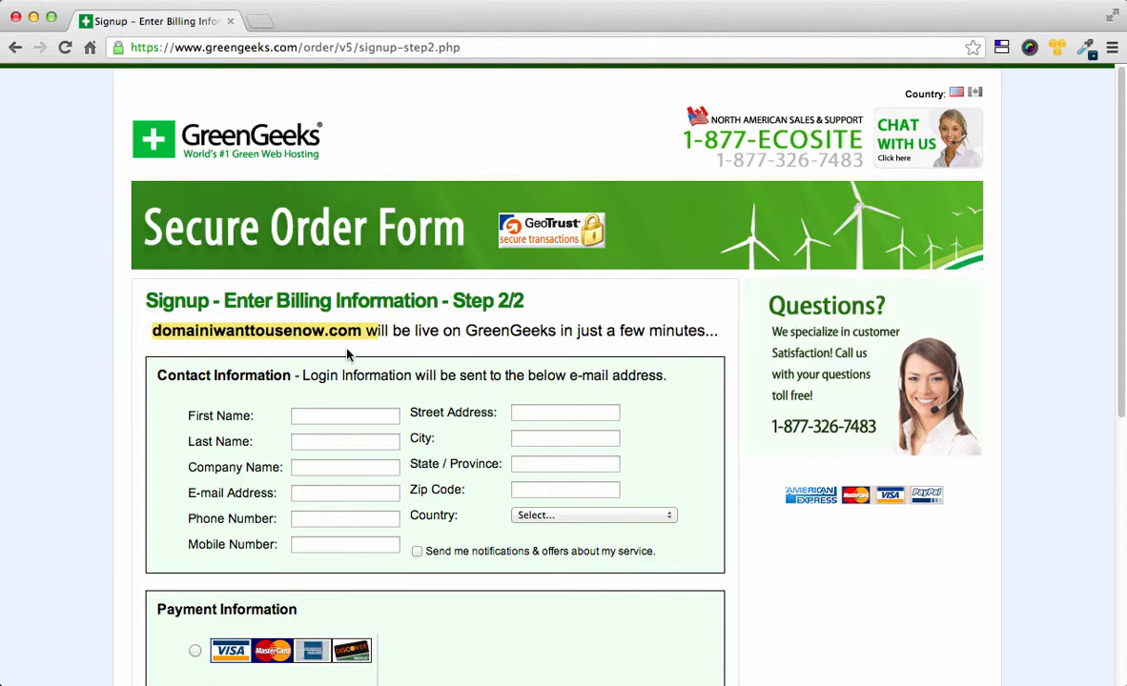
pyautogui.scroll(-1, 295, 375)
pyautogui.scroll(-1, 294, 374)
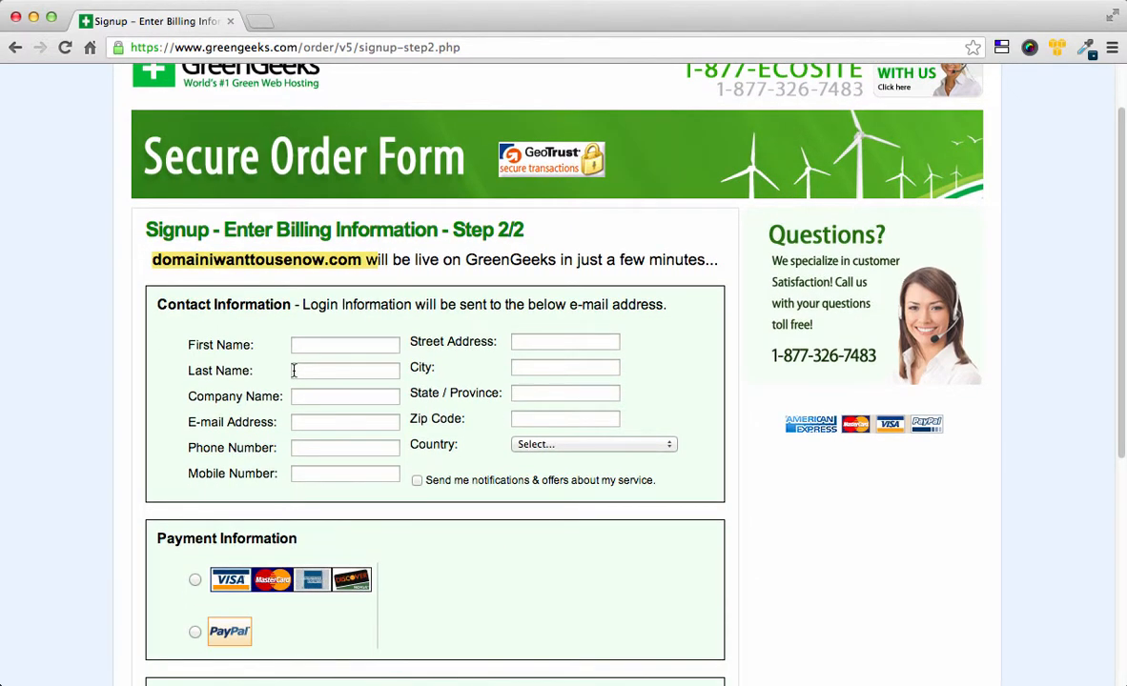
pyautogui.scroll(-1, 295, 367)
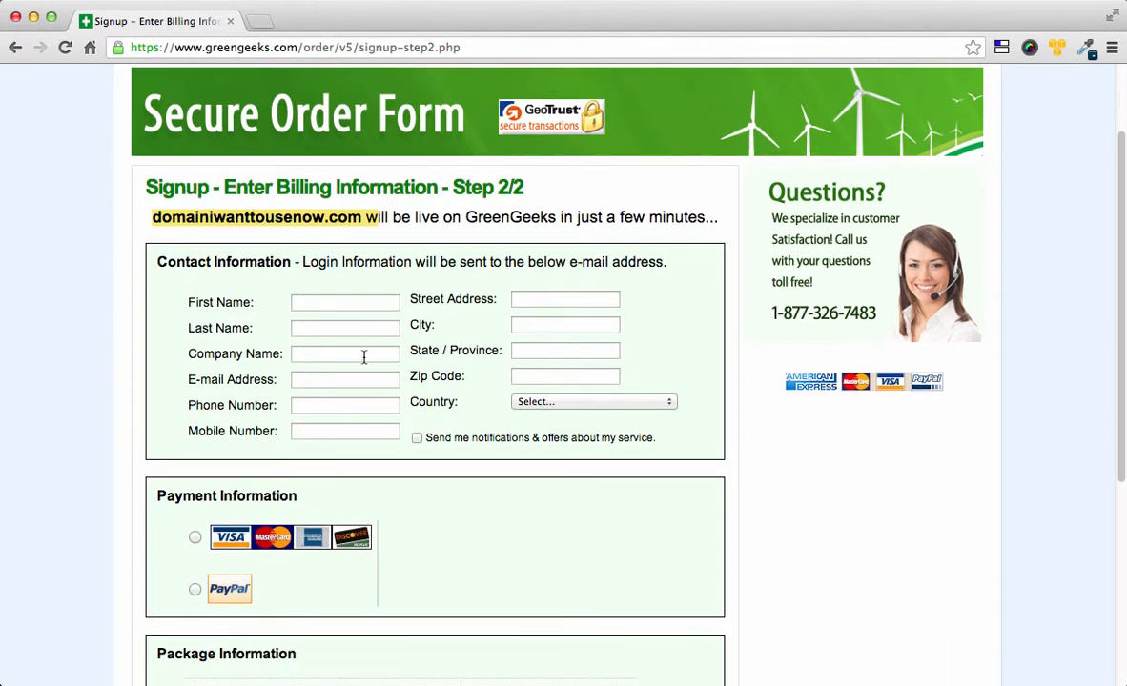
# Step: Review the First Name, Last Name and Company Name fields, then scroll to Package Information
pyautogui.click(307, 302)
pyautogui.click(311, 329)
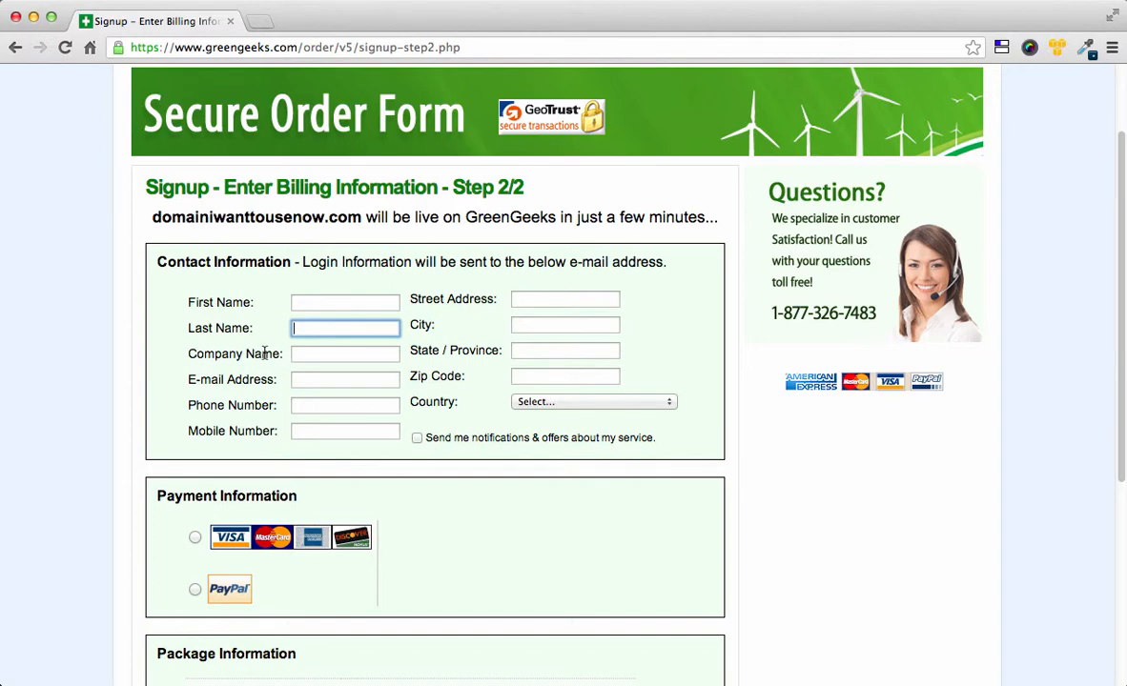
pyautogui.moveTo(188, 354); pyautogui.dragTo(280, 354)
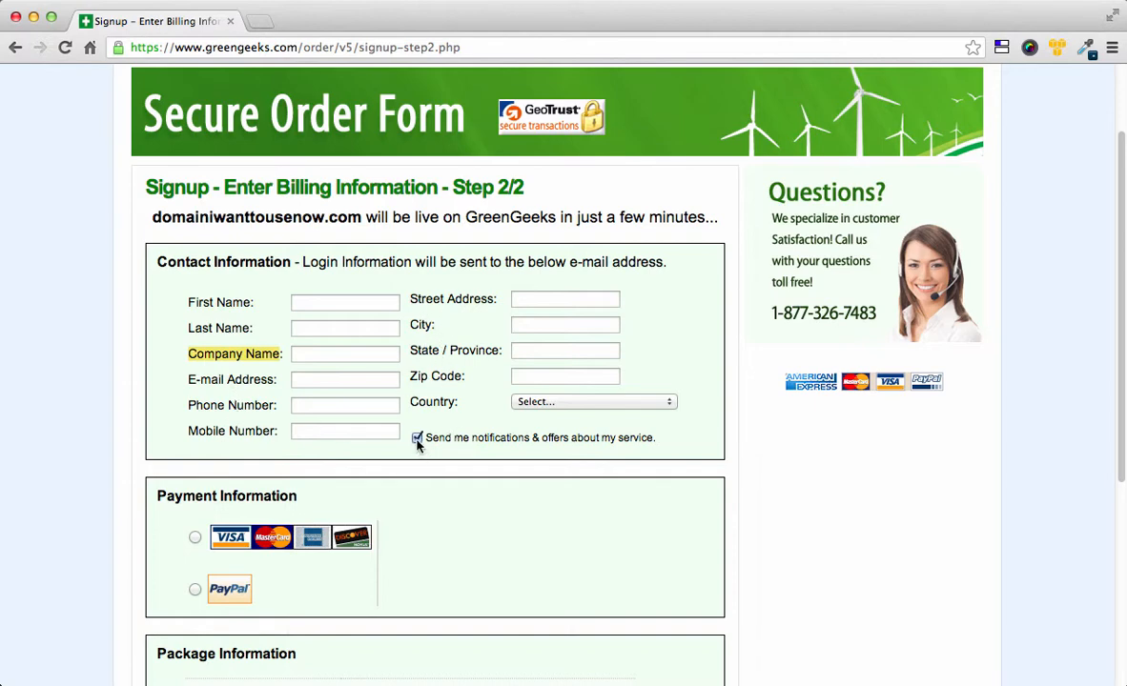
pyautogui.scroll(-1, 544, 448)
pyautogui.scroll(-5, 547, 450)
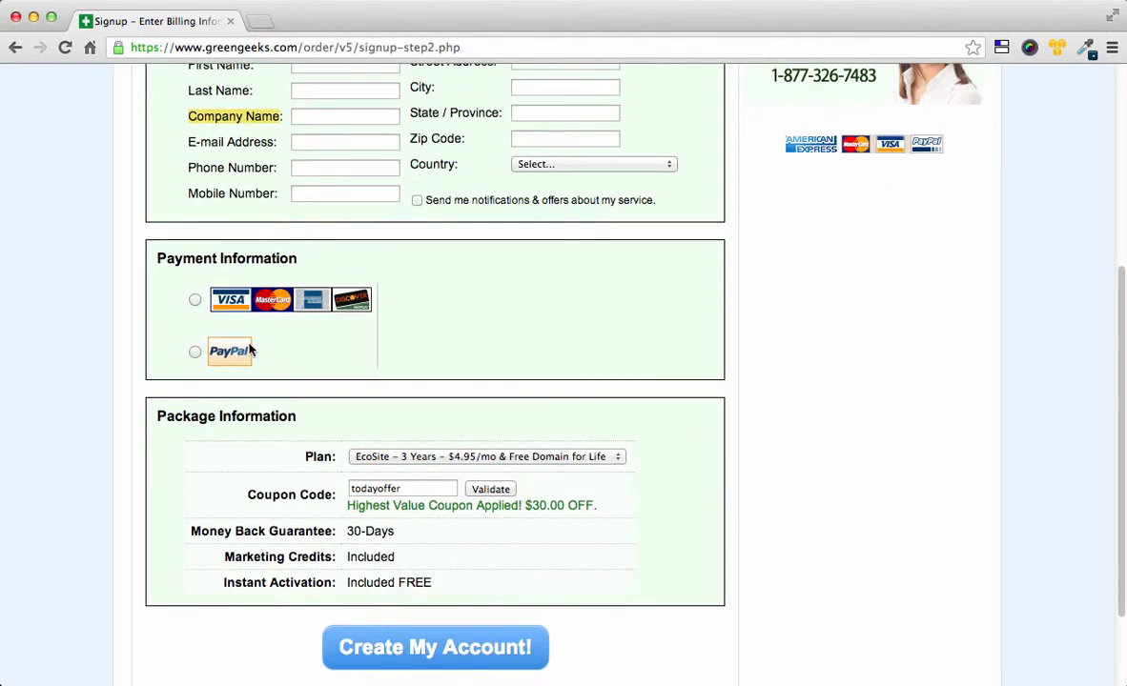
# Step: Set PayPal as the payment method and list the EcoSite plan lengths in the Plan dropdown
pyautogui.click(195, 300)
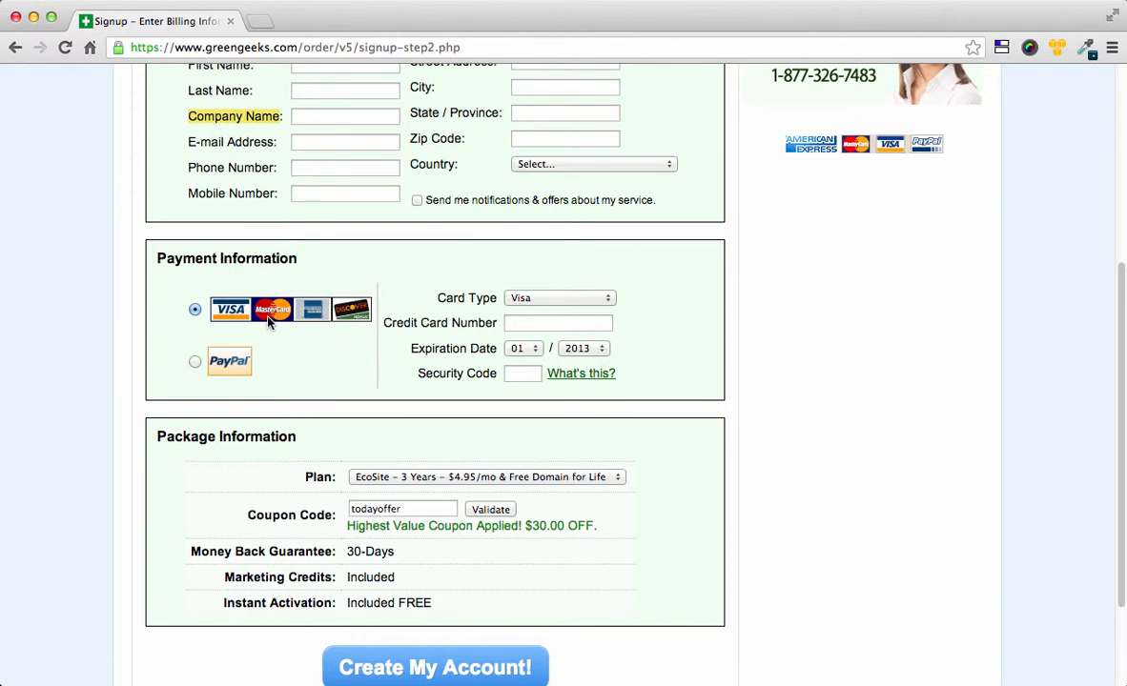
pyautogui.click(195, 364)
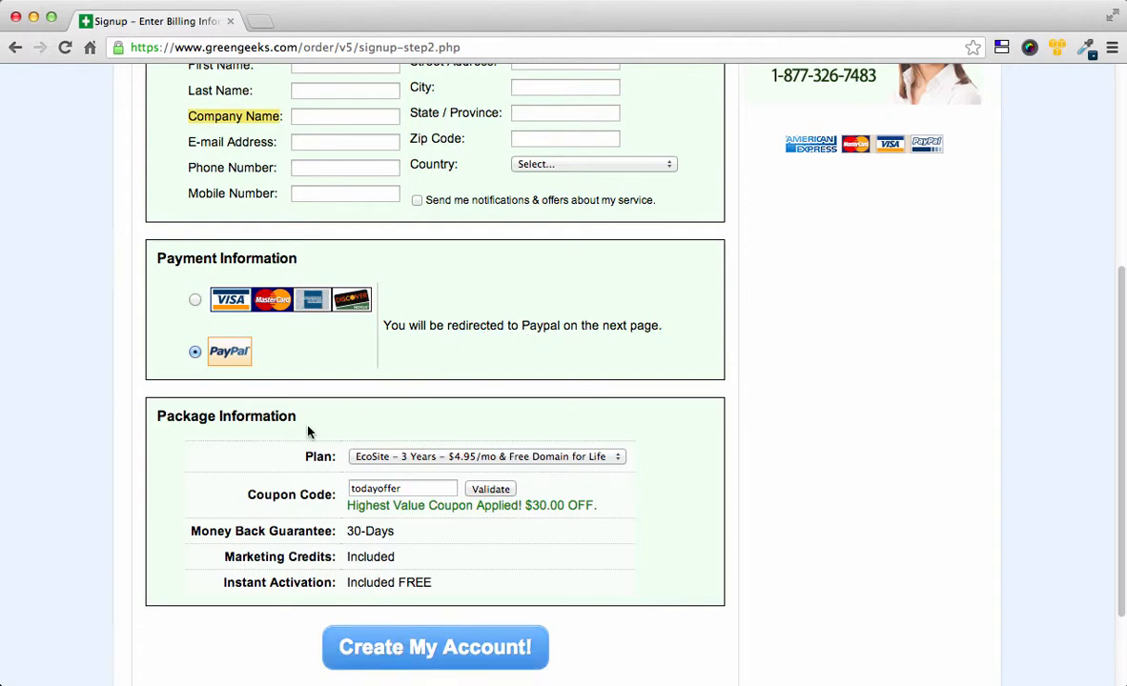
pyautogui.scroll(-2, 311, 433)
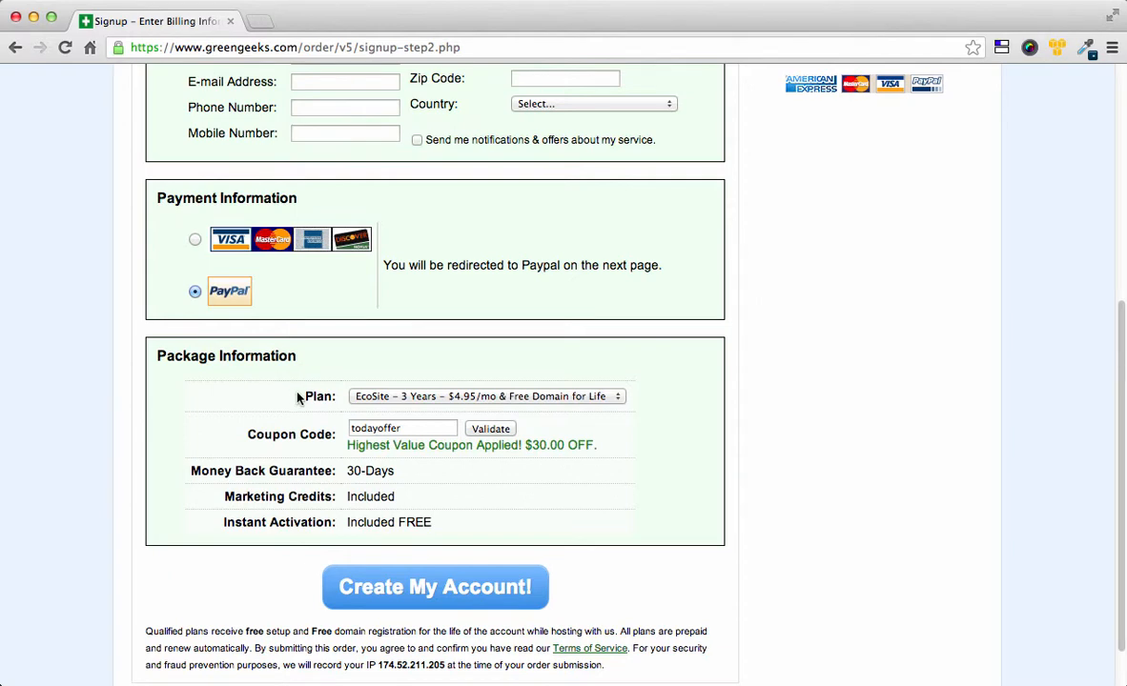
pyautogui.click(605, 398)
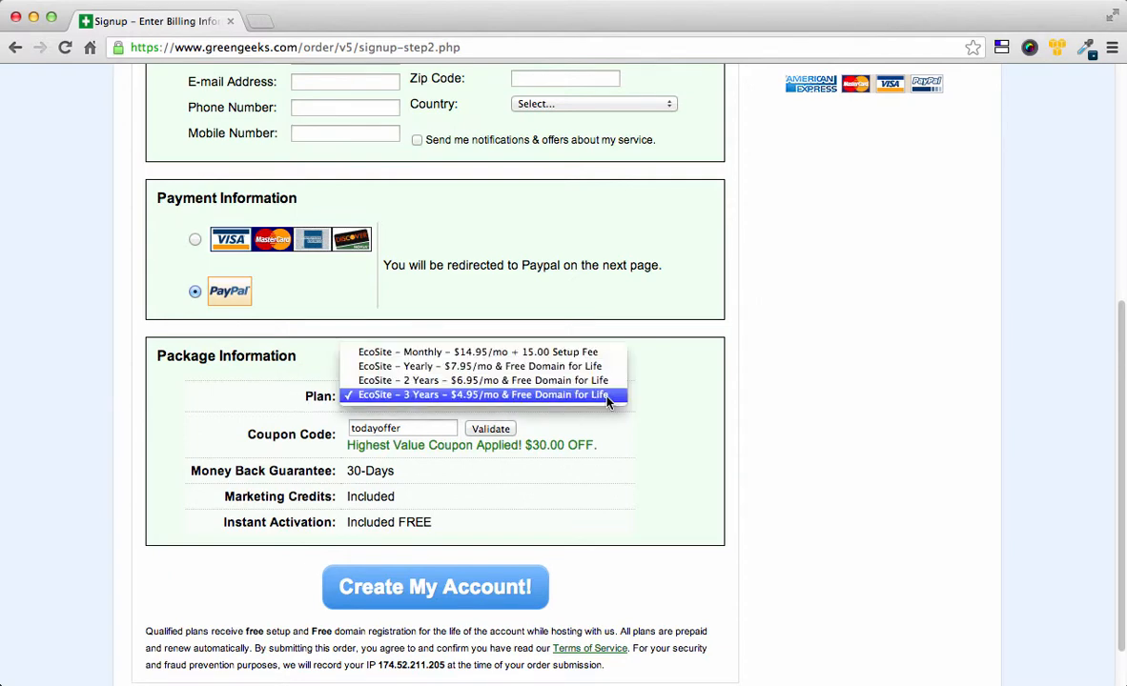
# Step: Choose EcoSite Yearly at $7.95/mo and validate coupon TODAYOFFER for $30.00 off
pyautogui.click(446, 367)
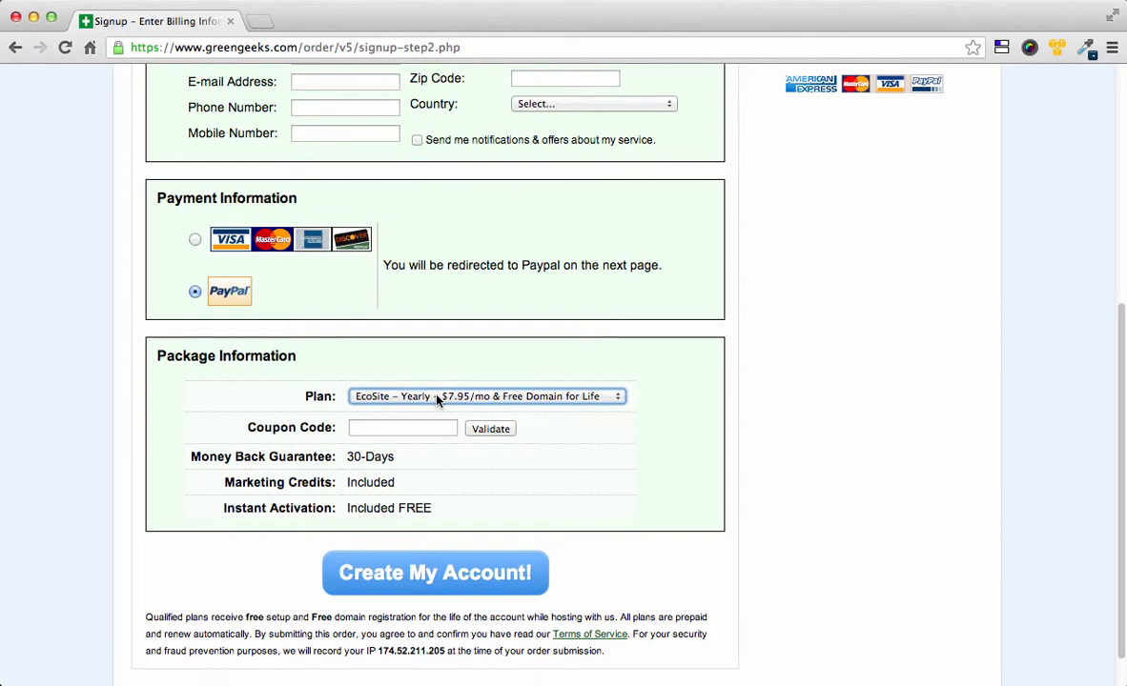
pyautogui.click(365, 430)
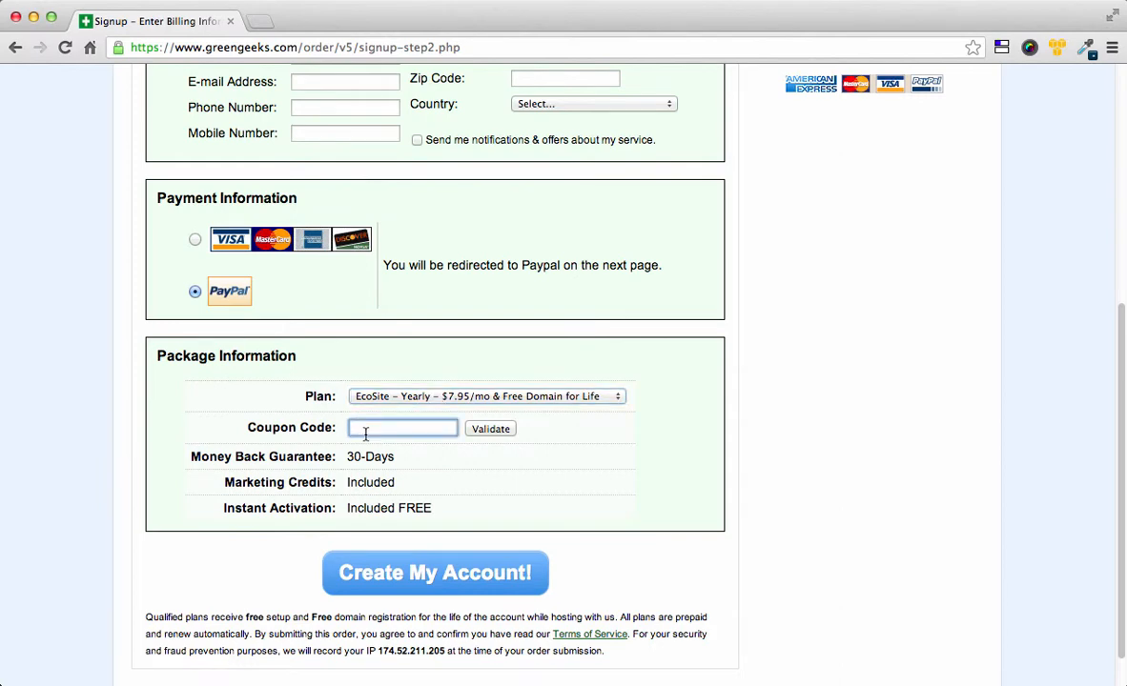
pyautogui.write('TODAYOFFER')
pyautogui.click(488, 432)
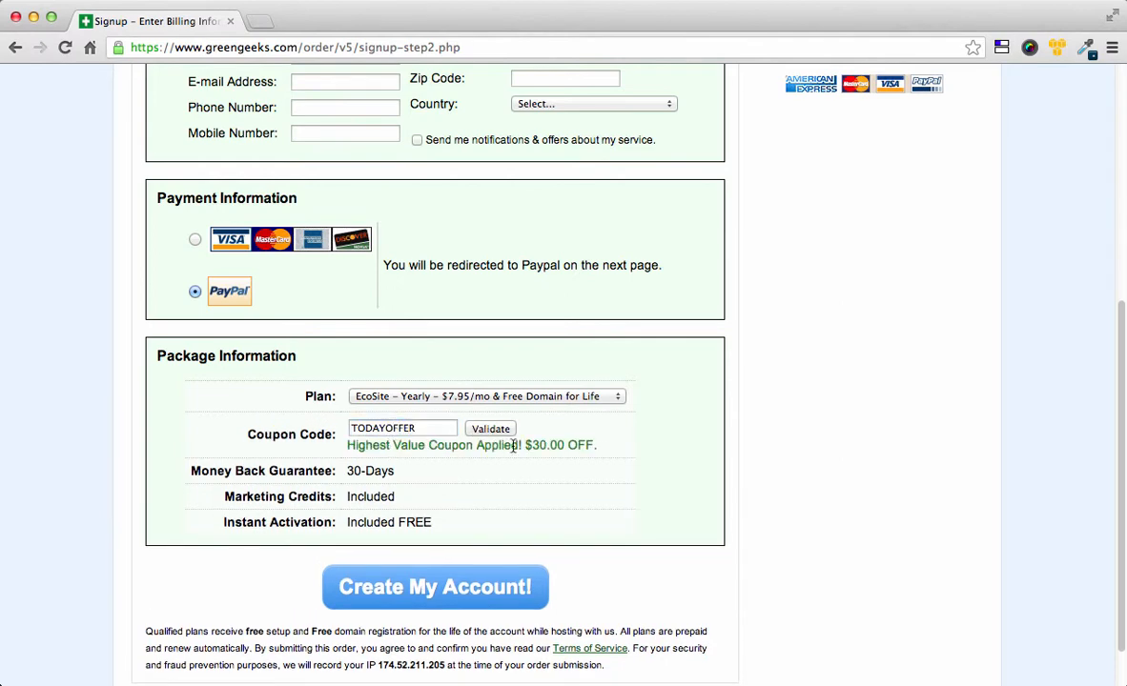
pyautogui.moveTo(524, 445); pyautogui.dragTo(585, 445)
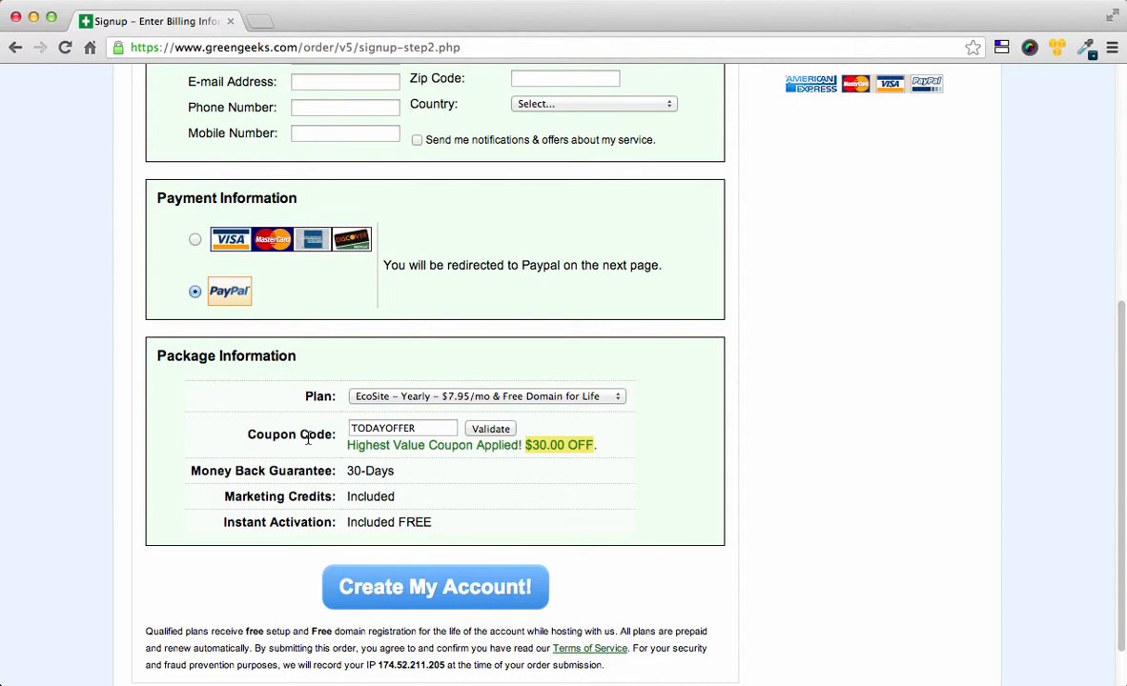
# Step: Switch payment back to credit card and select the Credit Card Number and Security Code fields
pyautogui.scroll(2, 310, 440)
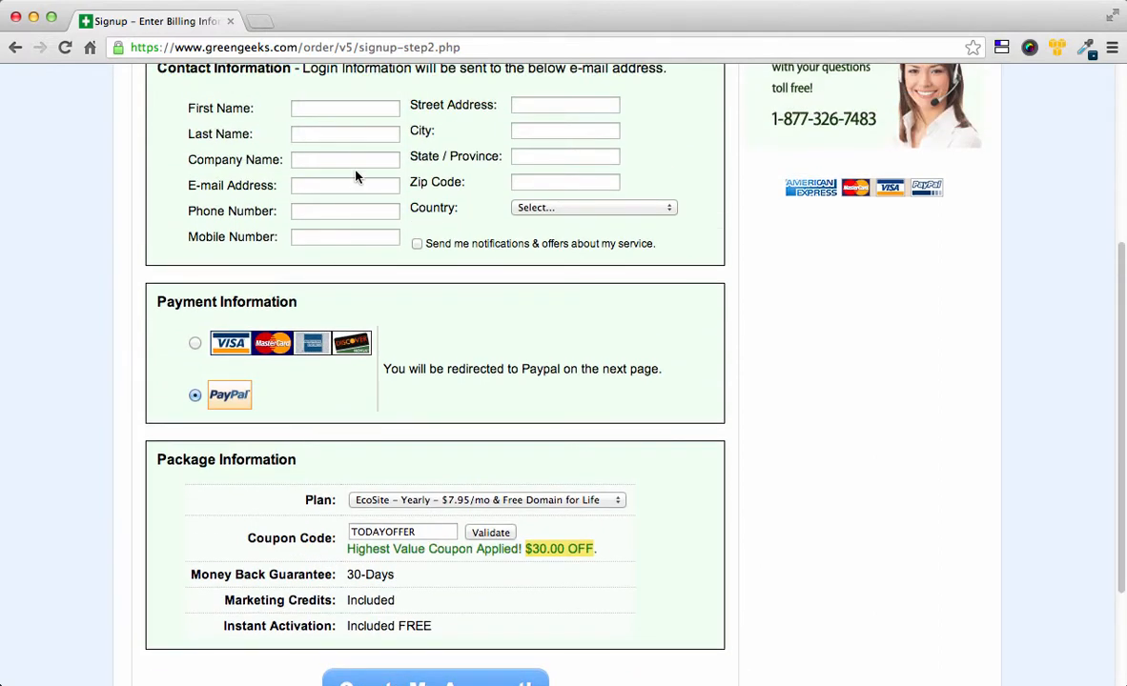
pyautogui.scroll(1, 356, 175)
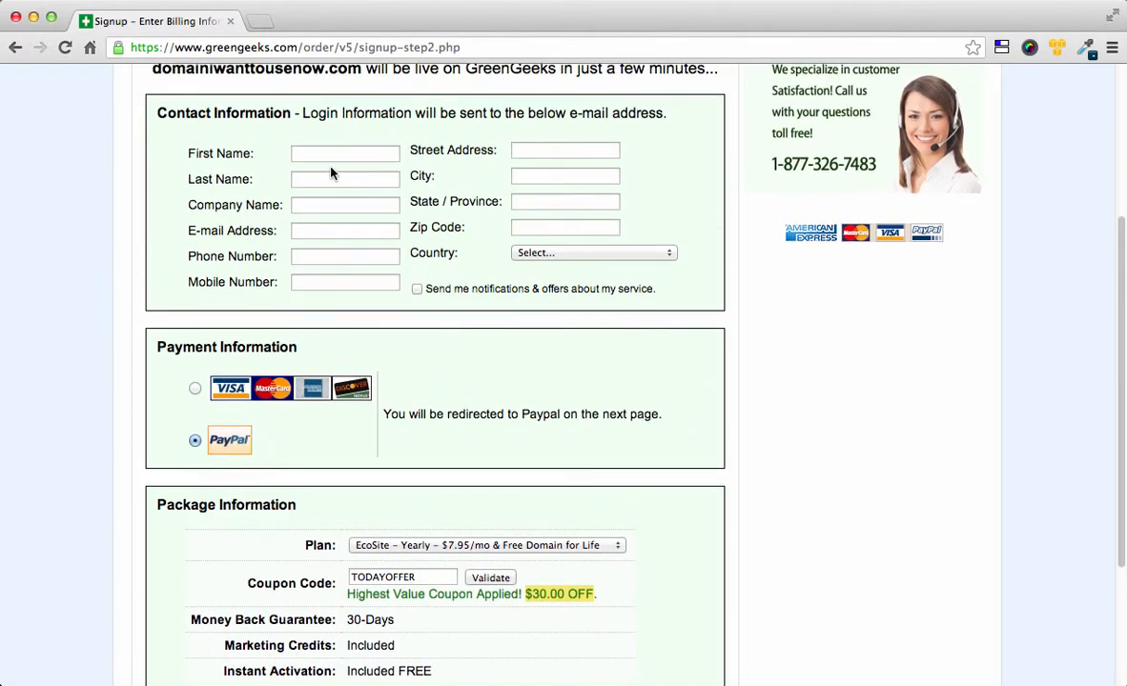
pyautogui.click(194, 389)
pyautogui.scroll(1, 389, 410)
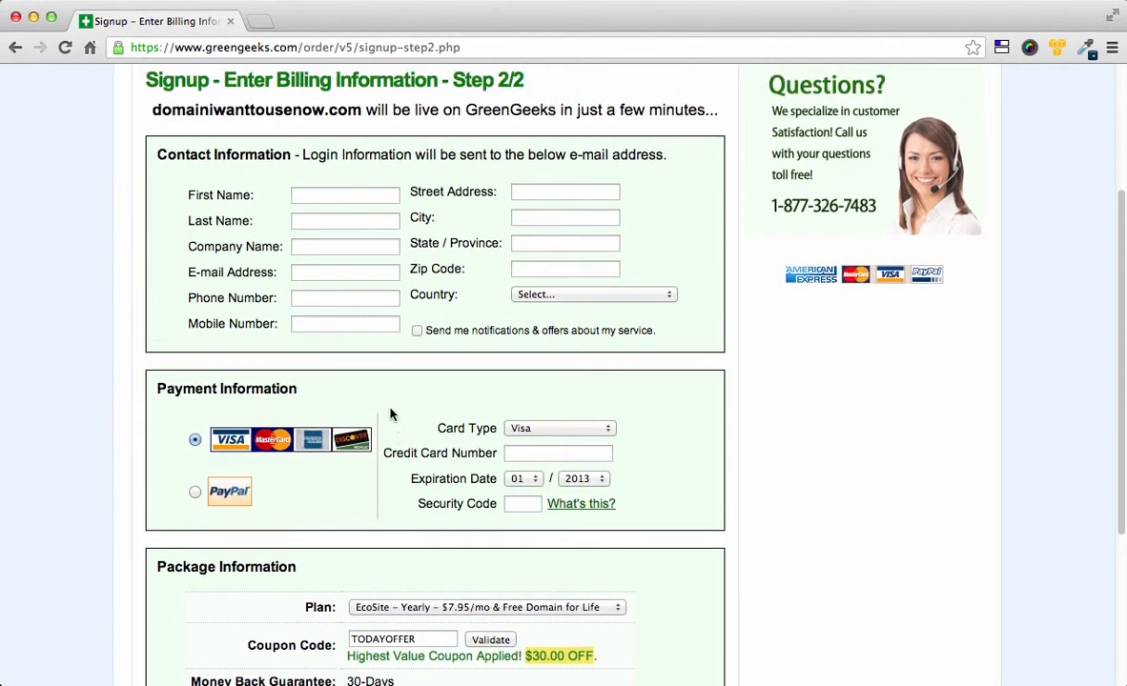
pyautogui.scroll(-4, 389, 410)
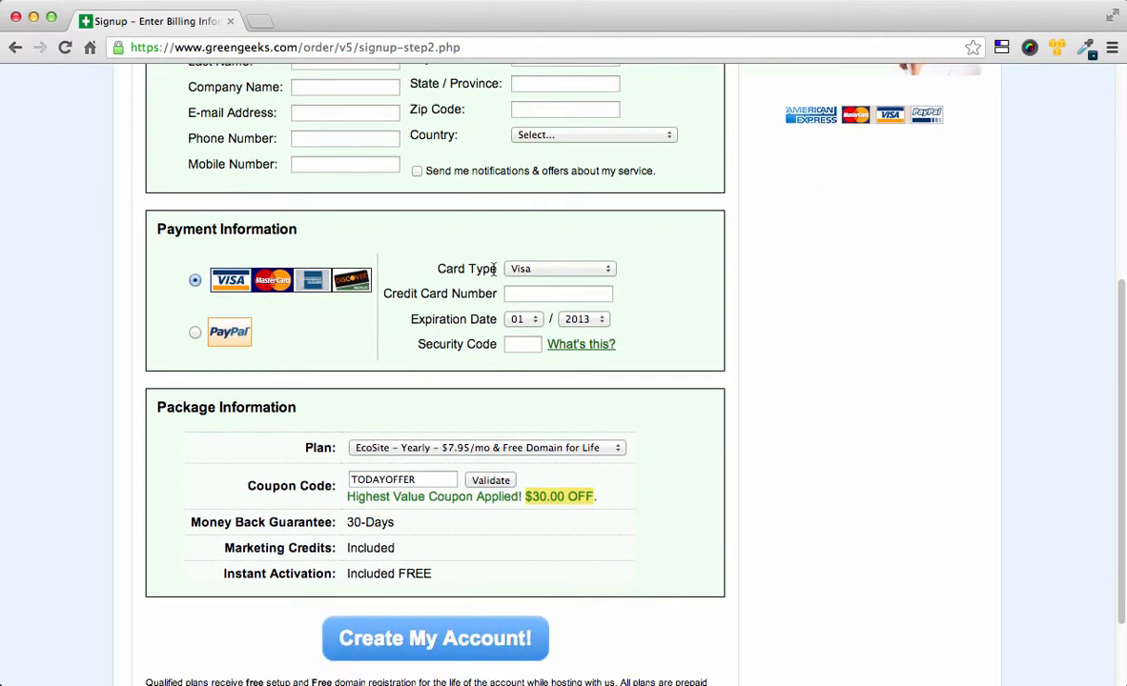
pyautogui.click(585, 295)
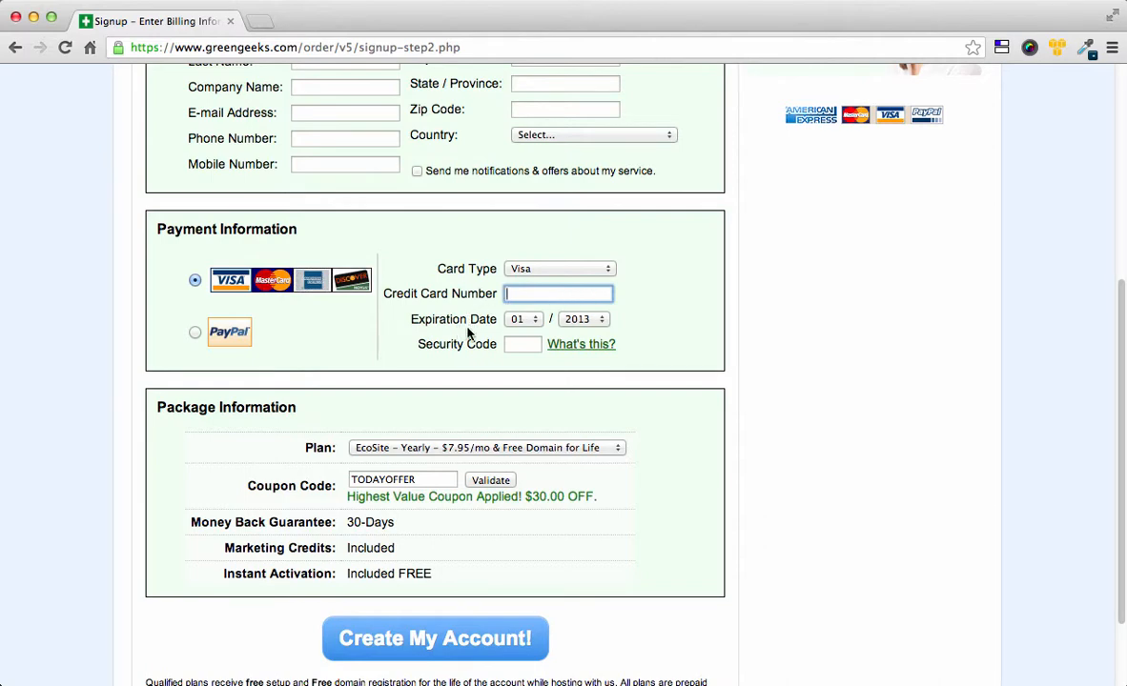
pyautogui.click(515, 345)
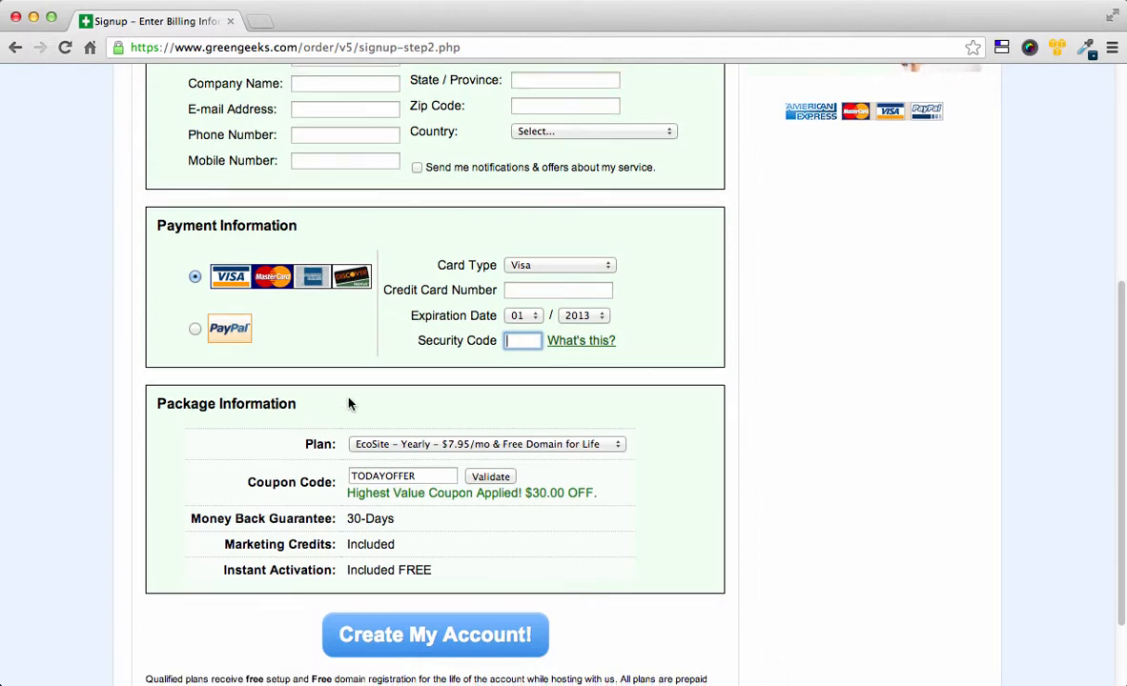
pyautogui.scroll(-3, 347, 402)
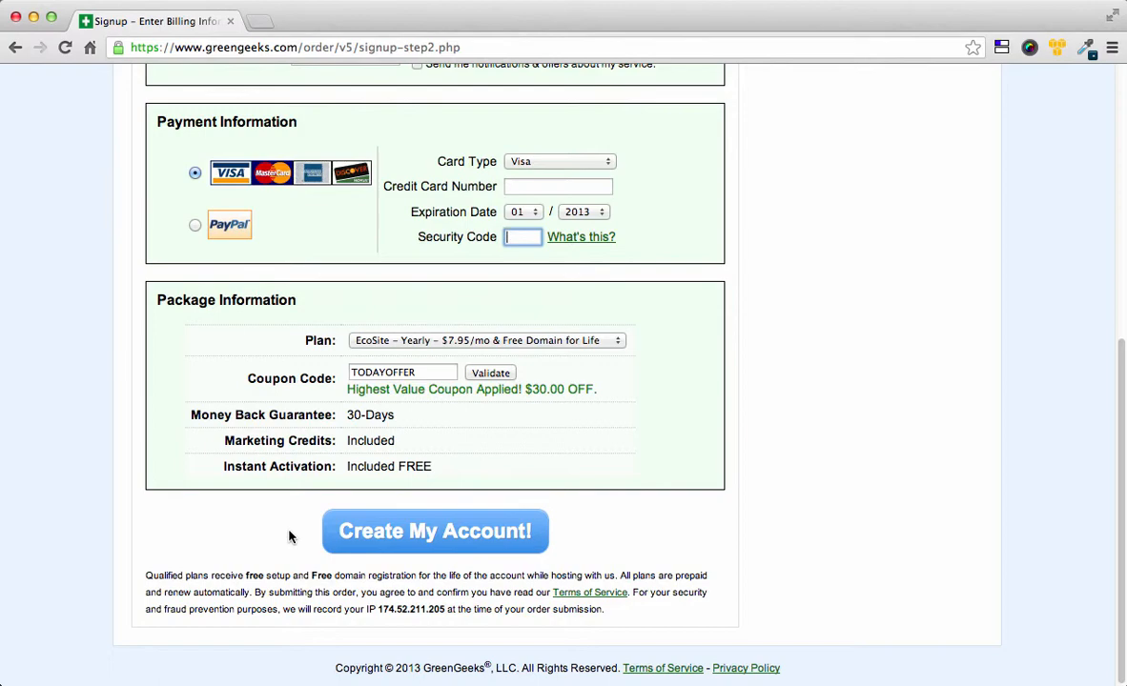
pyautogui.scroll(5, 291, 536)
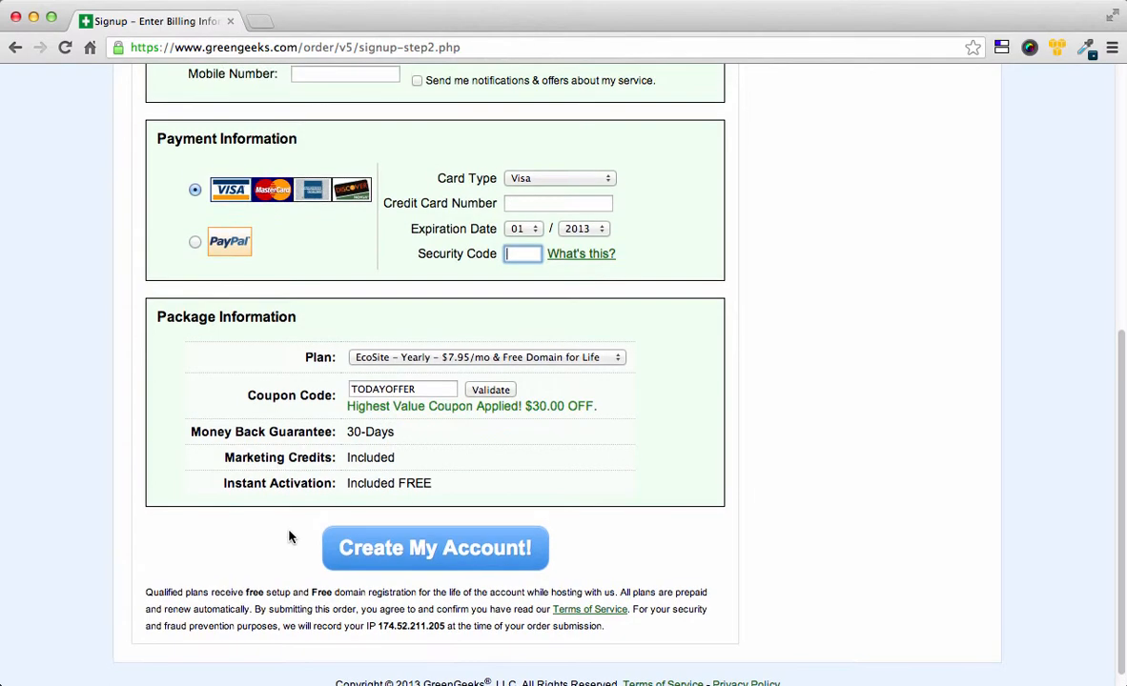
pyautogui.scroll(2, 159, 489)
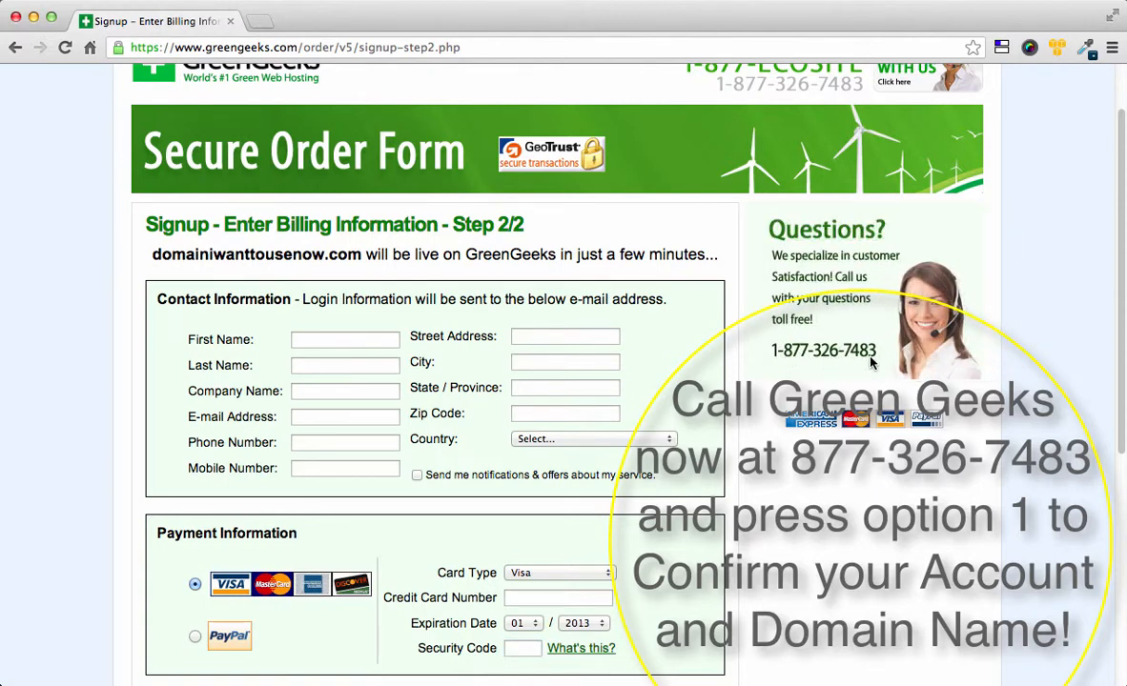
pyautogui.scroll(2, 858, 357)
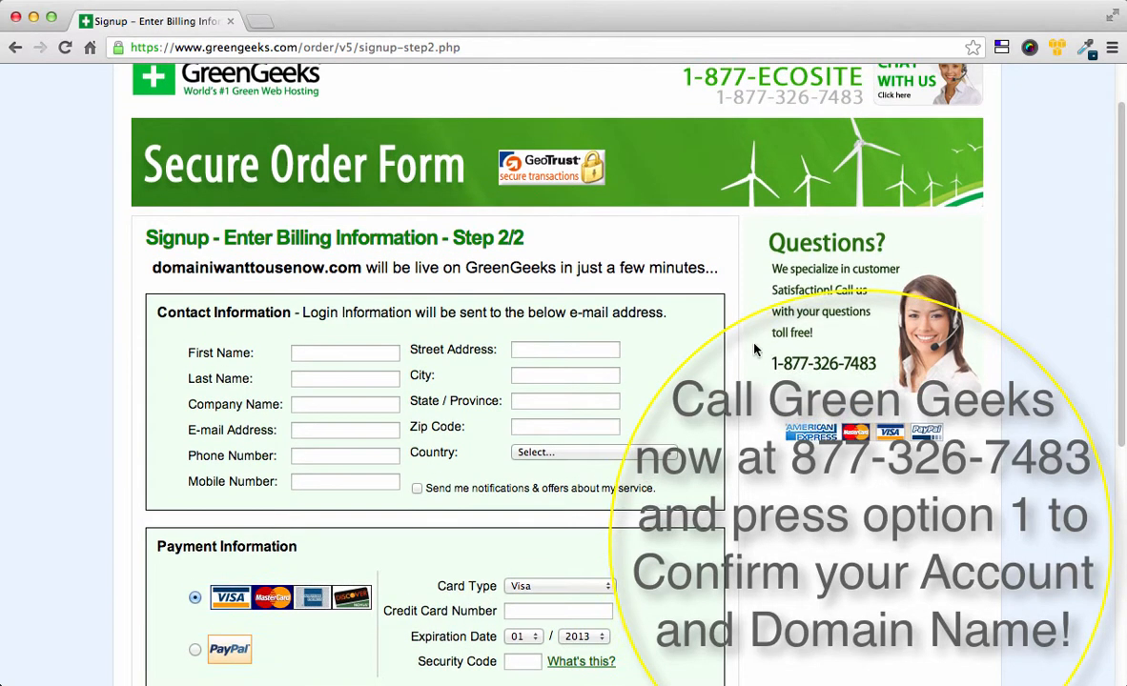
pyautogui.scroll(2, 745, 352)
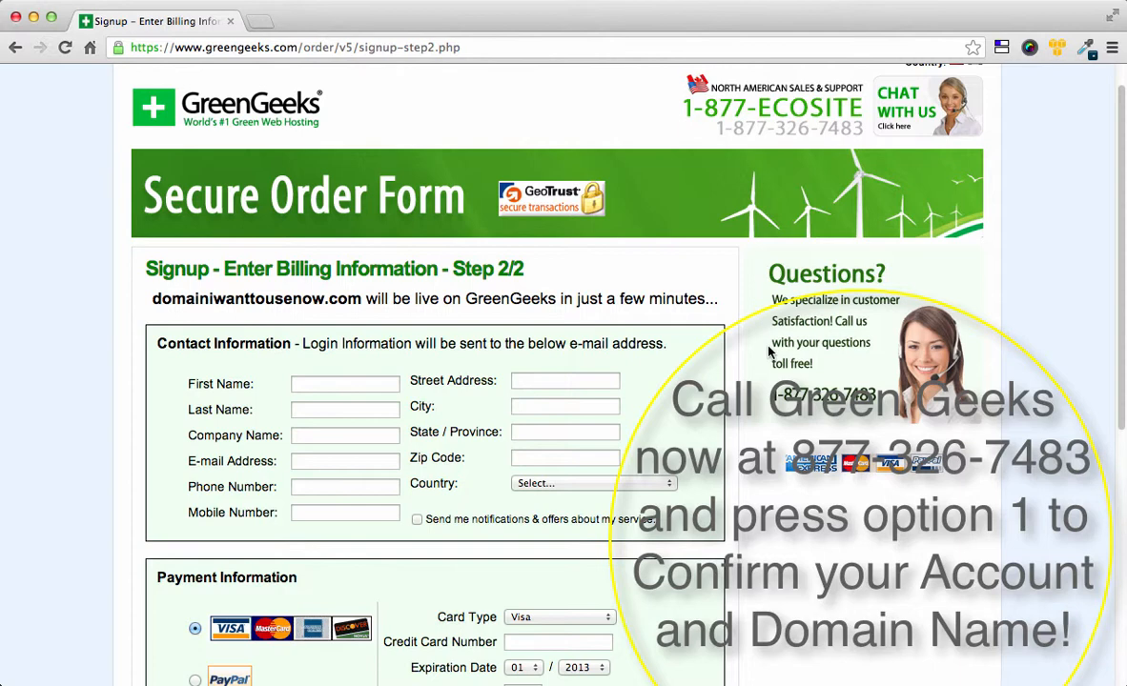
pyautogui.click(273, 46)
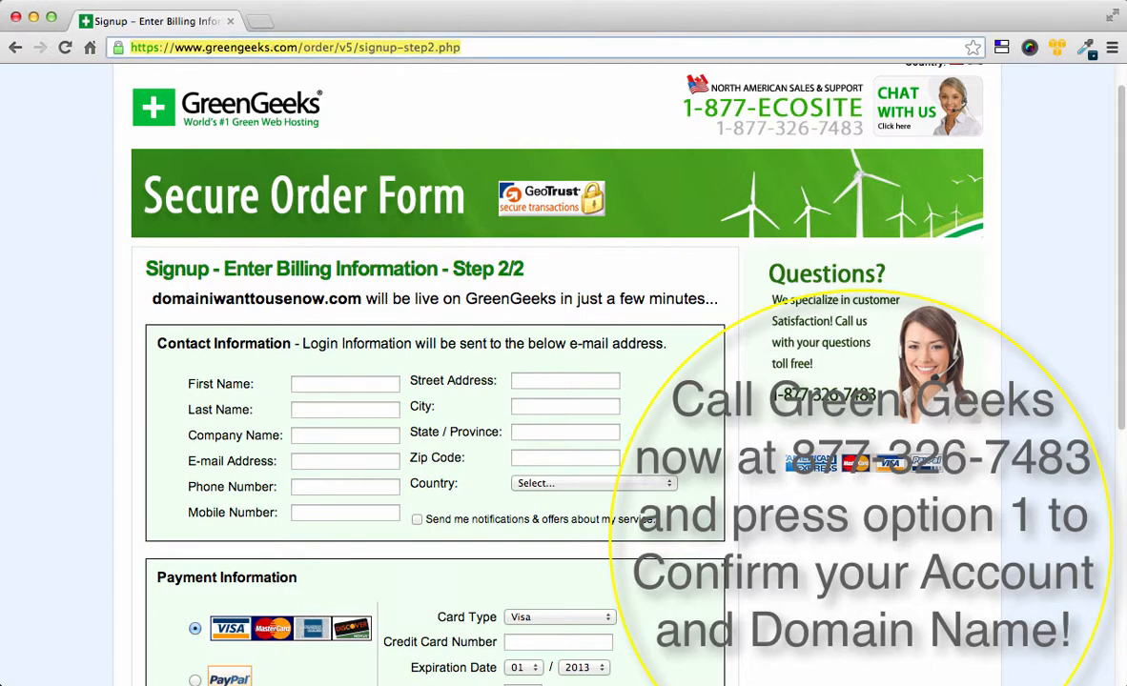
# Step: Load greengeeks.com from the address bar and go to the Client Login page
pyautogui.write('green')
pyautogui.press('Return')
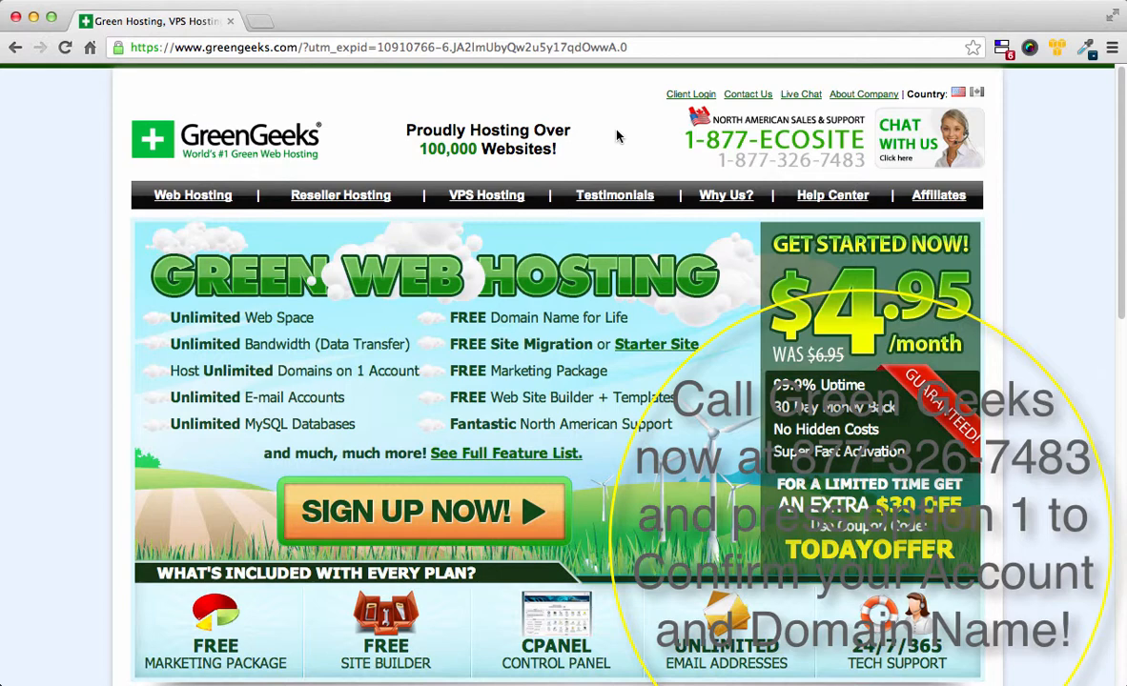
pyautogui.click(692, 96)
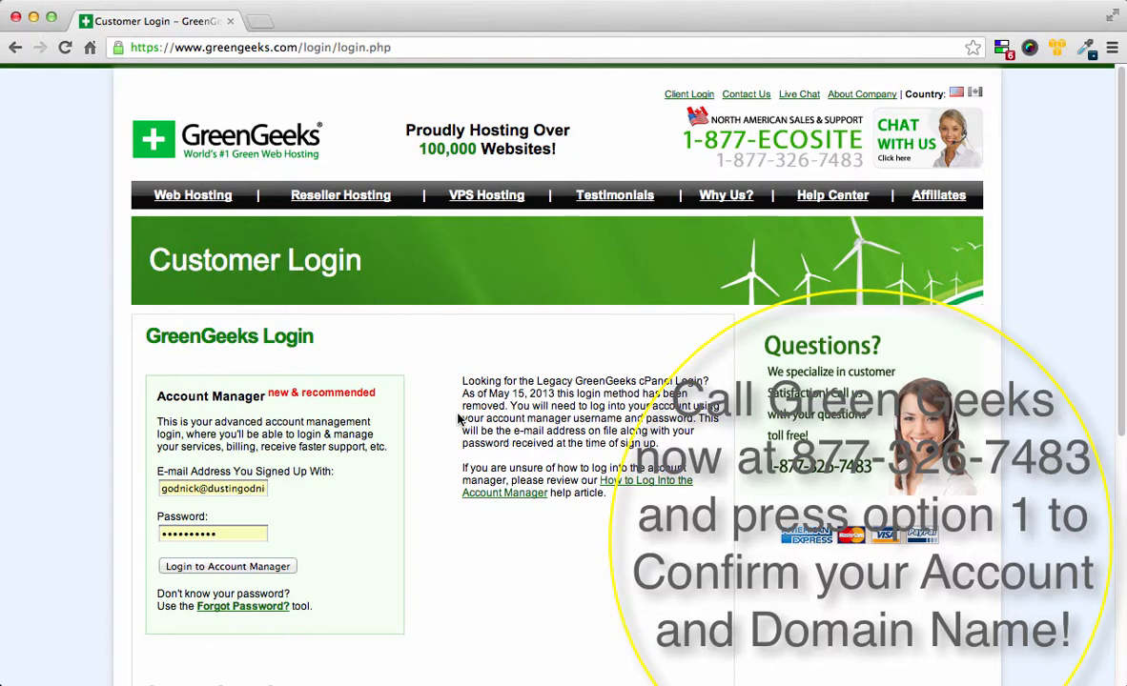
pyautogui.scroll(-2, 455, 416)
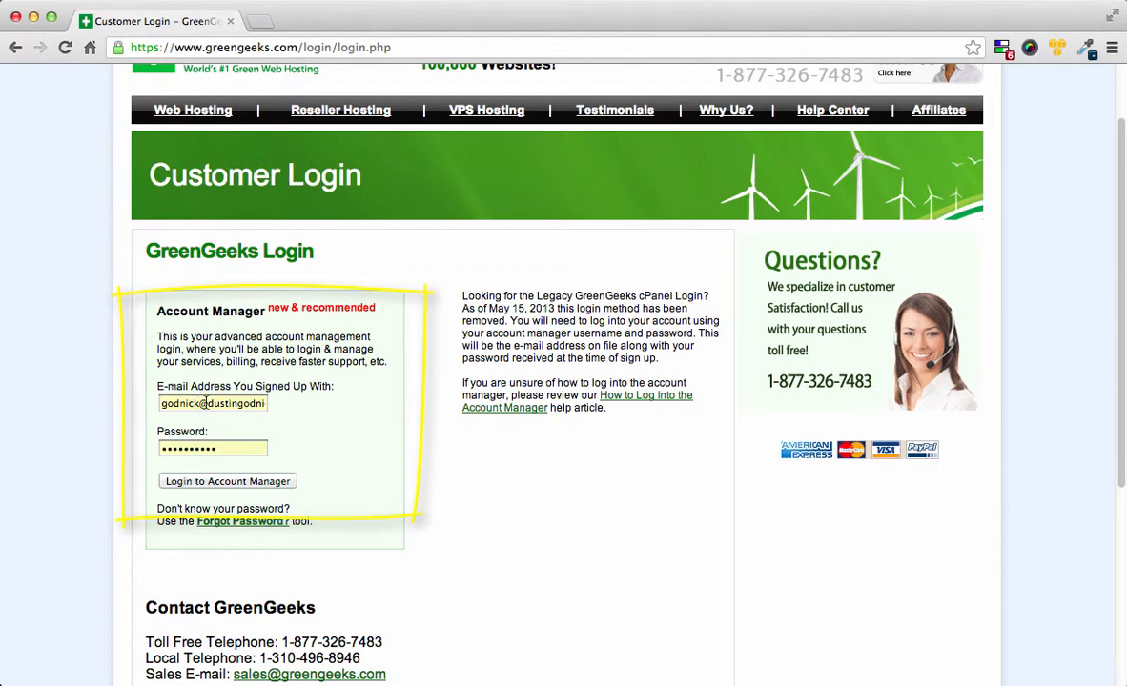
# Step: Submit the Customer Login form to enter the GreenGeeks Account Manager
pyautogui.click(218, 482)
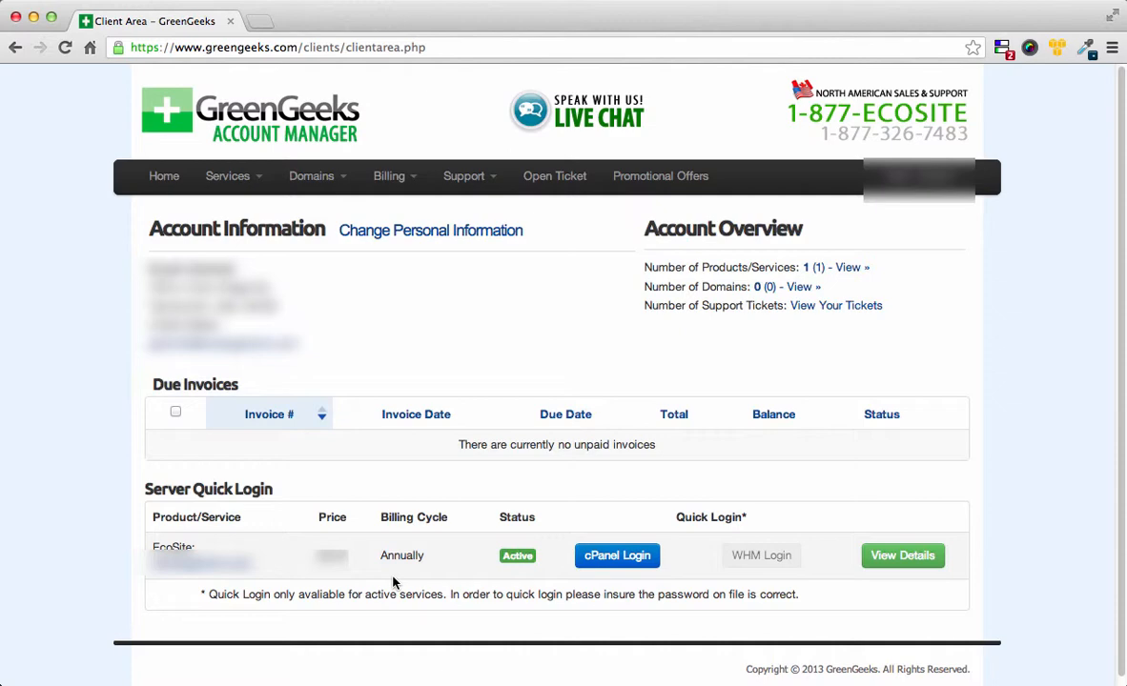
# Step: Open cPanel for the EcoSite hosting account from Server Quick Login
pyautogui.click(613, 560)
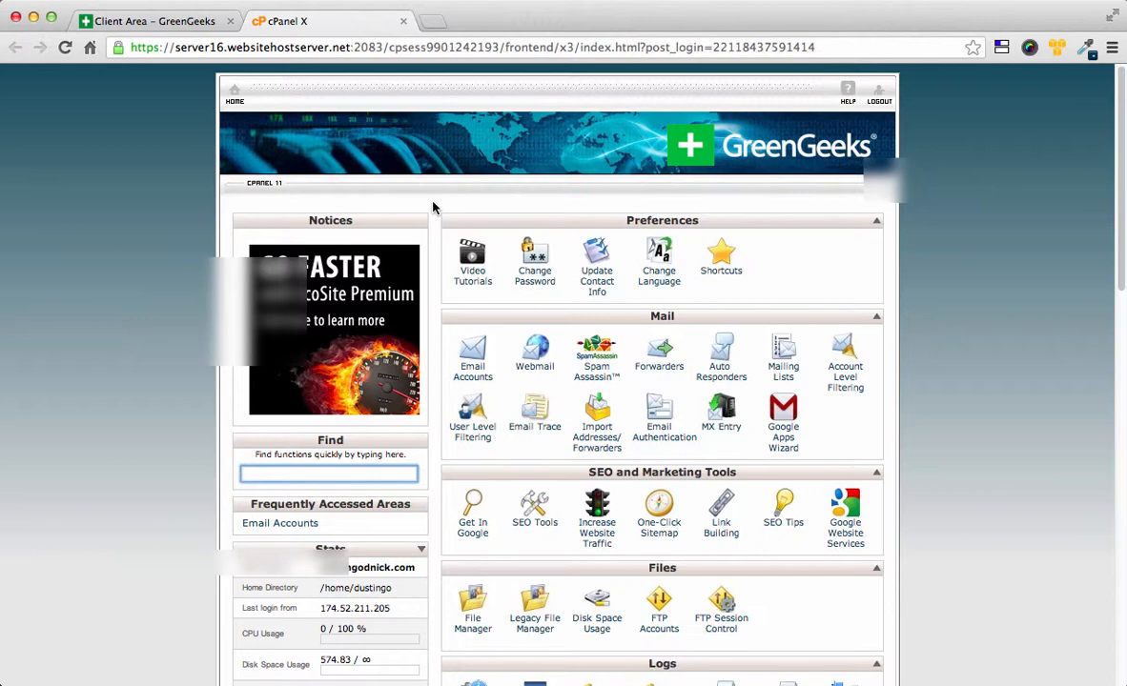
pyautogui.scroll(-1, 434, 208)
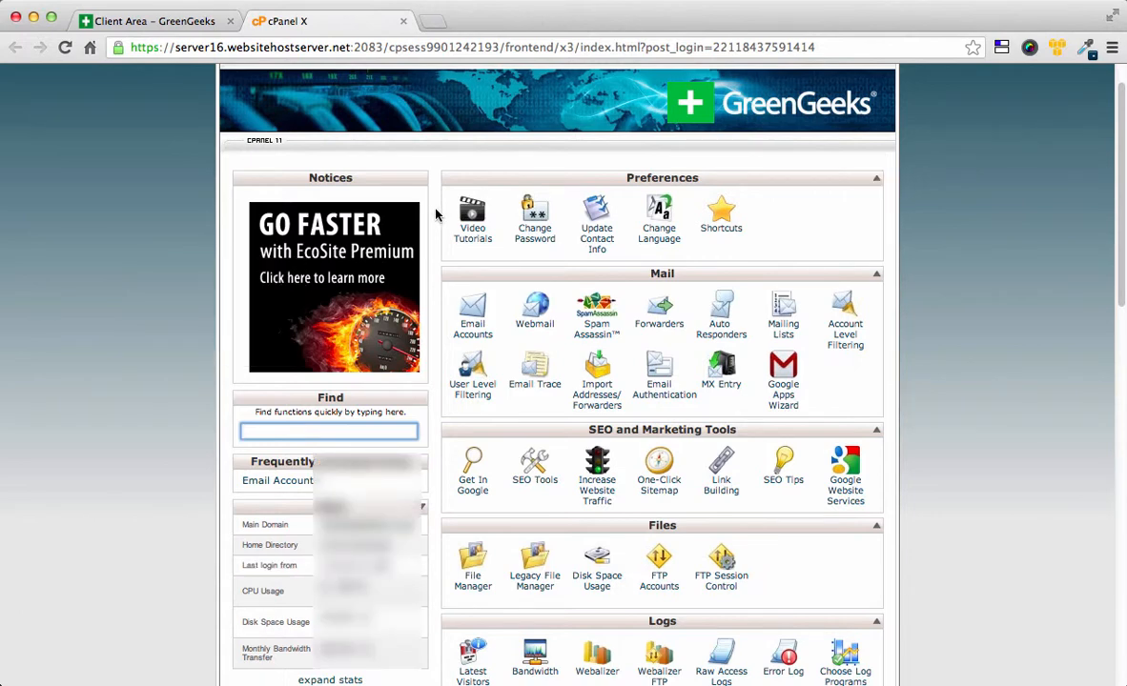
pyautogui.scroll(-2, 434, 208)
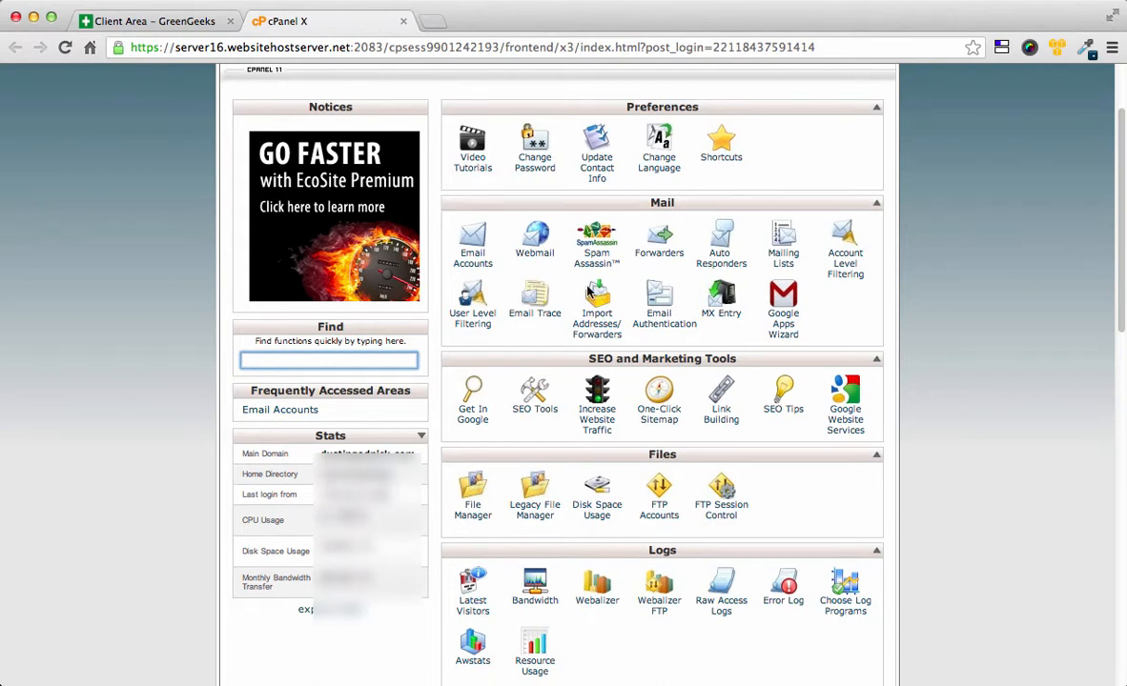
pyautogui.scroll(-4, 448, 357)
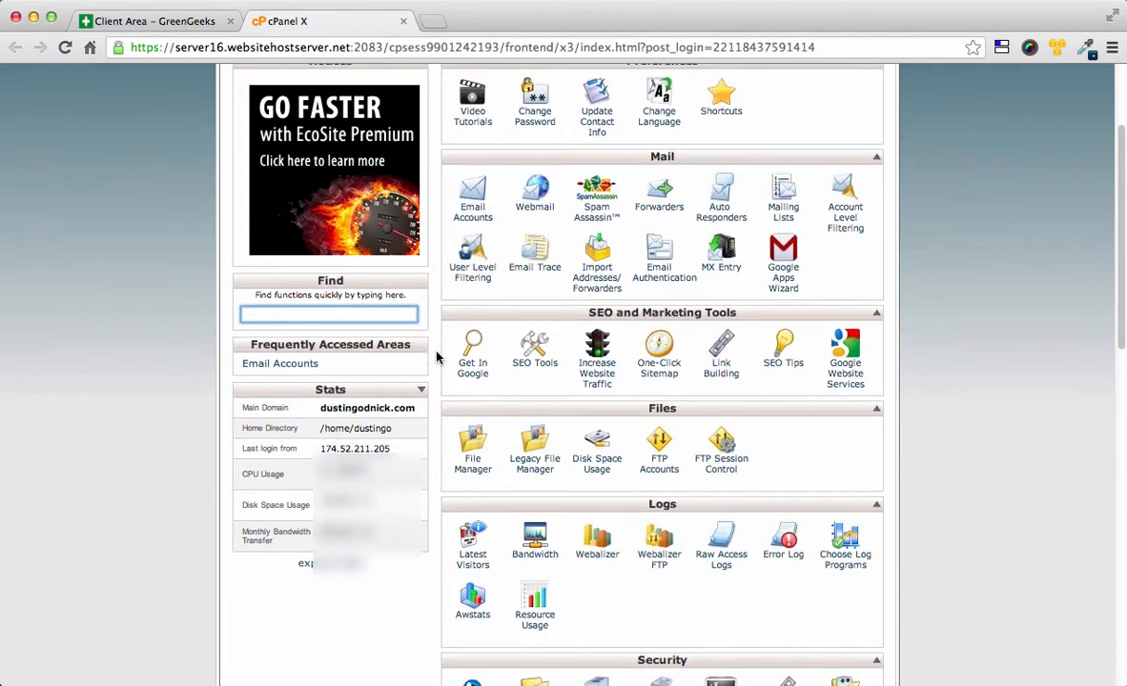
pyautogui.scroll(-7, 437, 356)
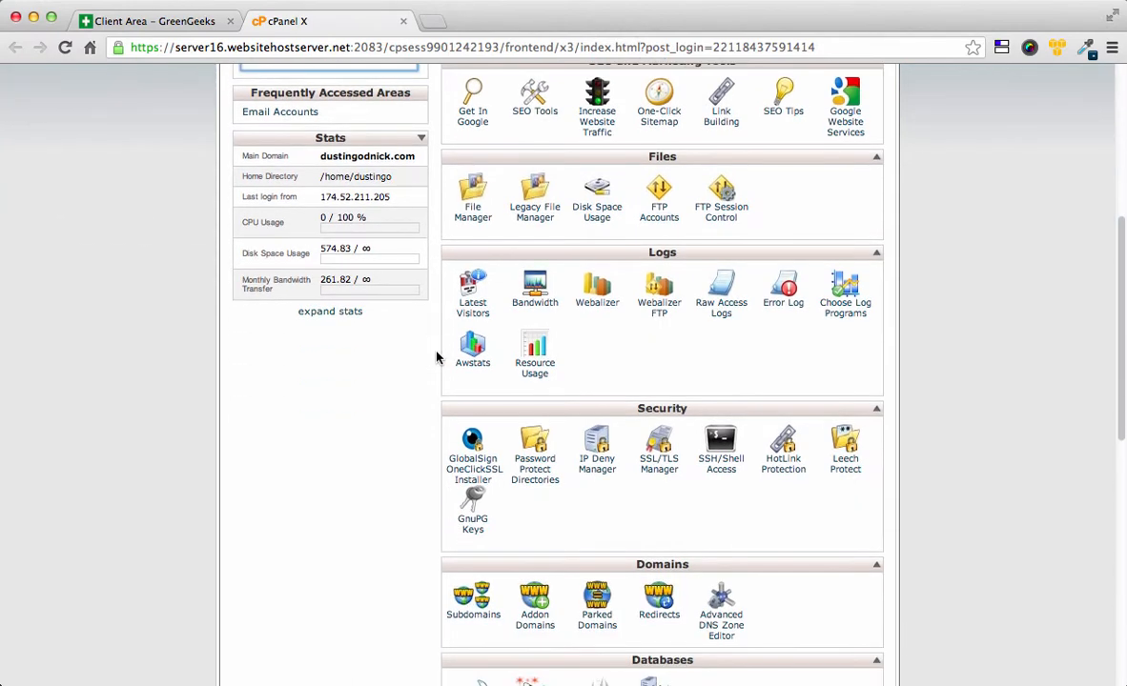
pyautogui.scroll(-2, 436, 357)
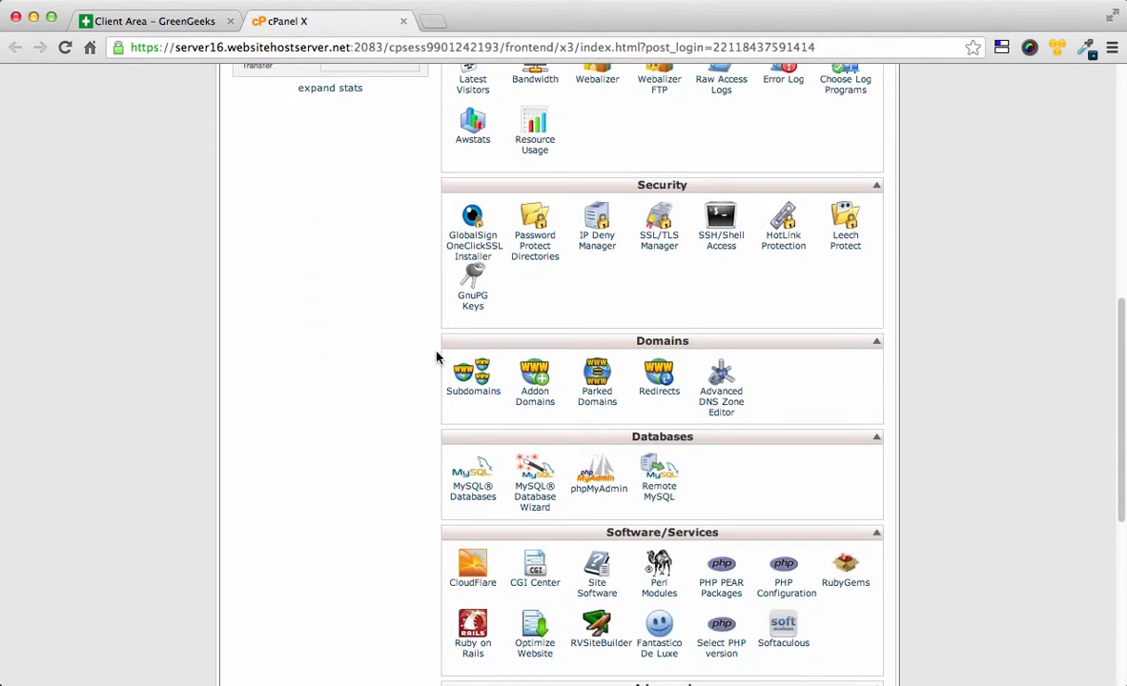
pyautogui.scroll(-4, 437, 356)
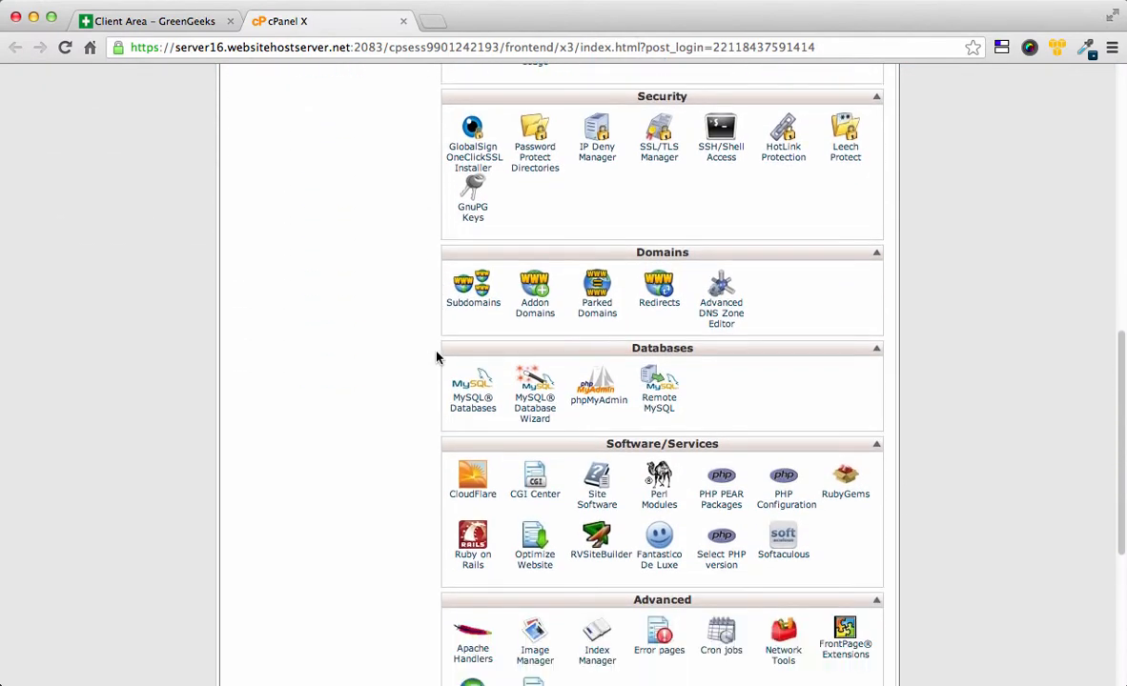
pyautogui.scroll(-3, 437, 356)
pyautogui.scroll(-2, 437, 356)
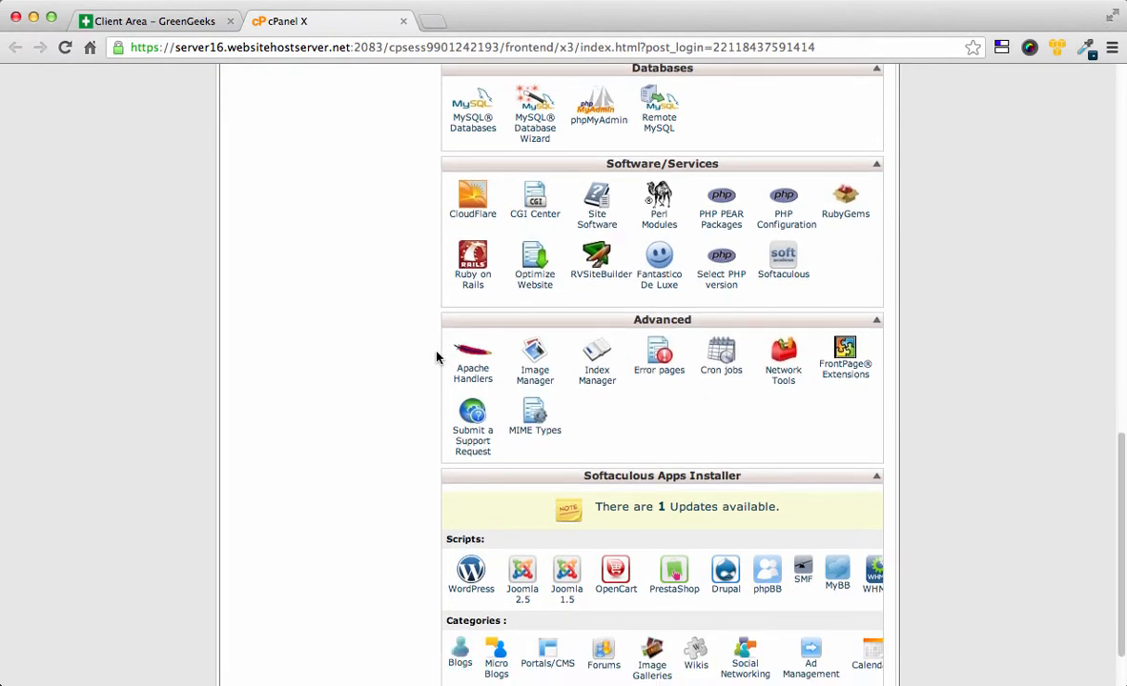
pyautogui.scroll(-1, 436, 356)
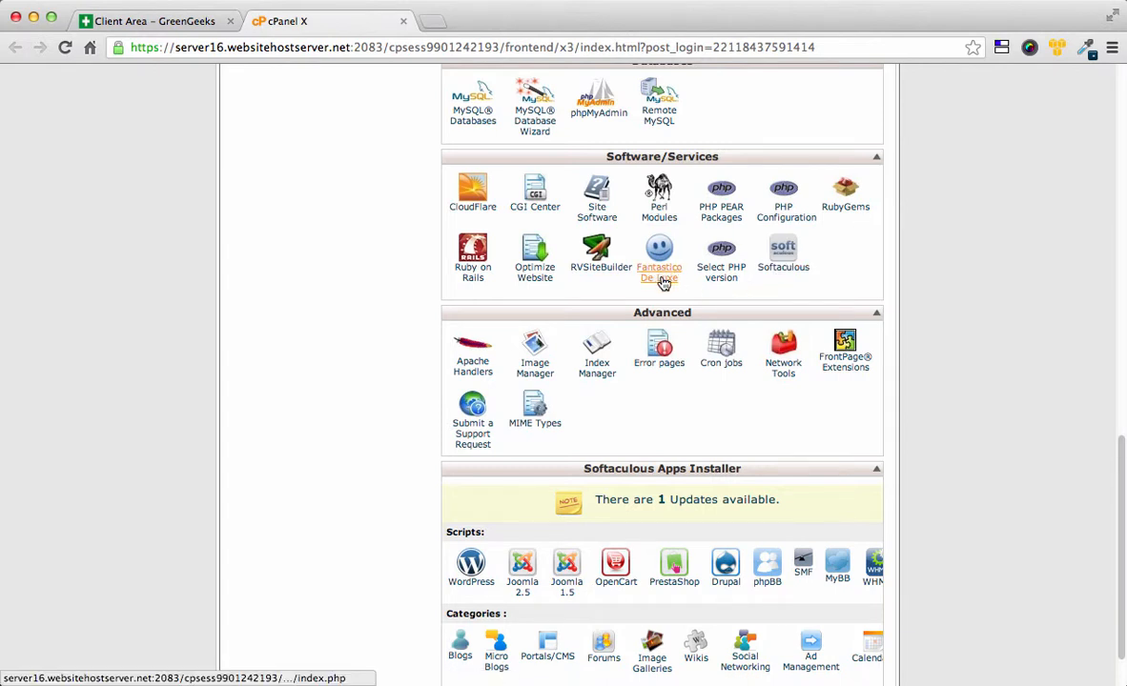
# Step: Launch Softaculous and start a WordPress installation from its WordPress card
pyautogui.click(782, 271)
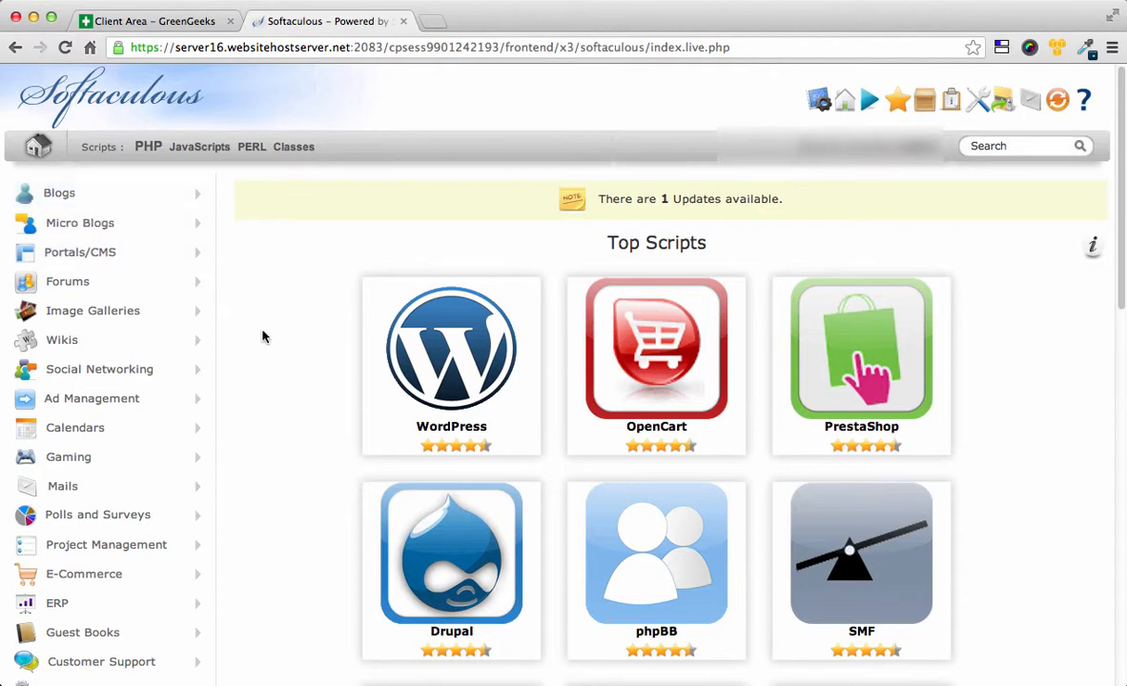
pyautogui.moveTo(390, 355)
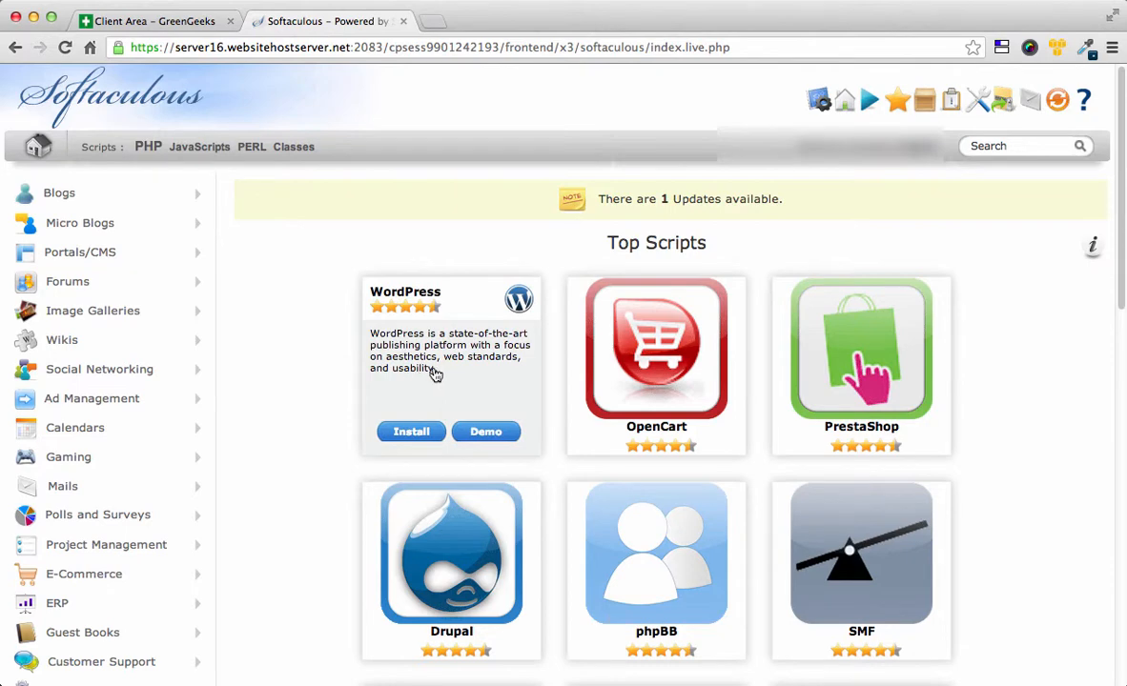
pyautogui.click(411, 433)
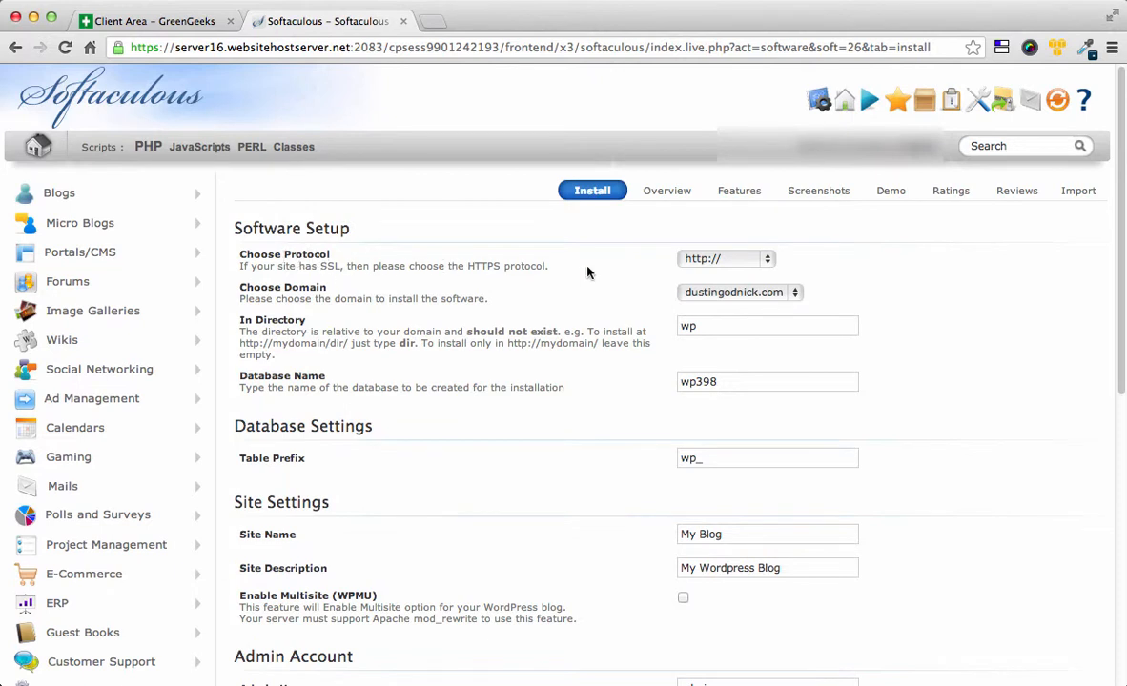
# Step: Delete 'wp' from the In Directory field, leaving it blank so WordPress installs at the domain root
pyautogui.click(692, 268)
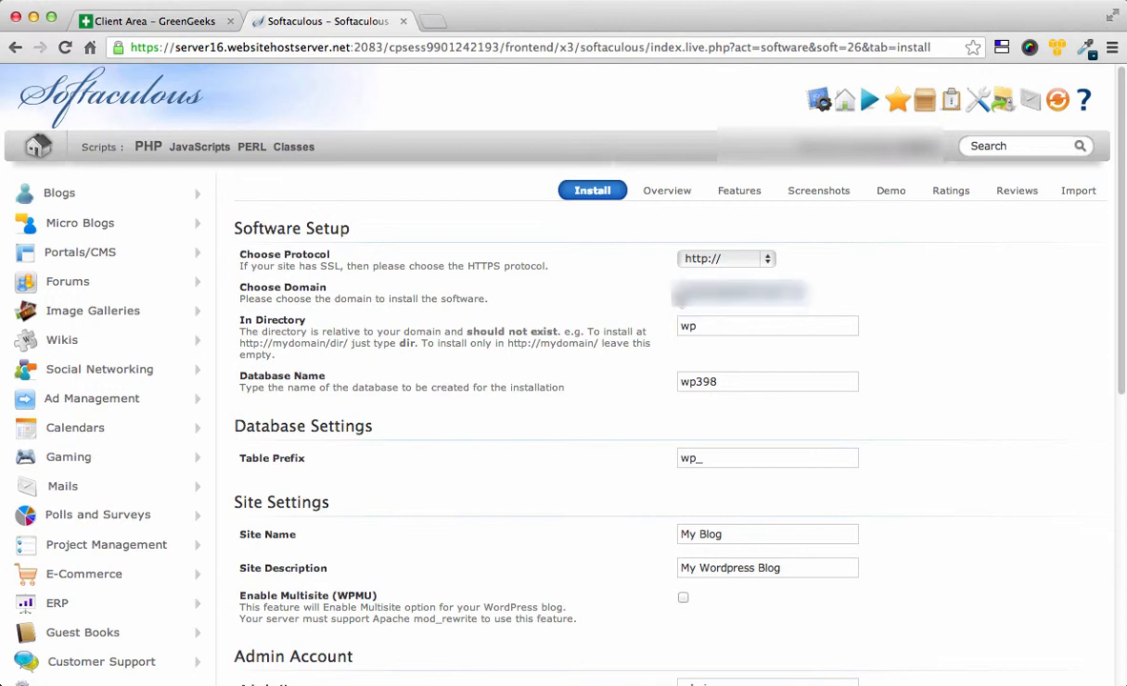
pyautogui.click(679, 328)
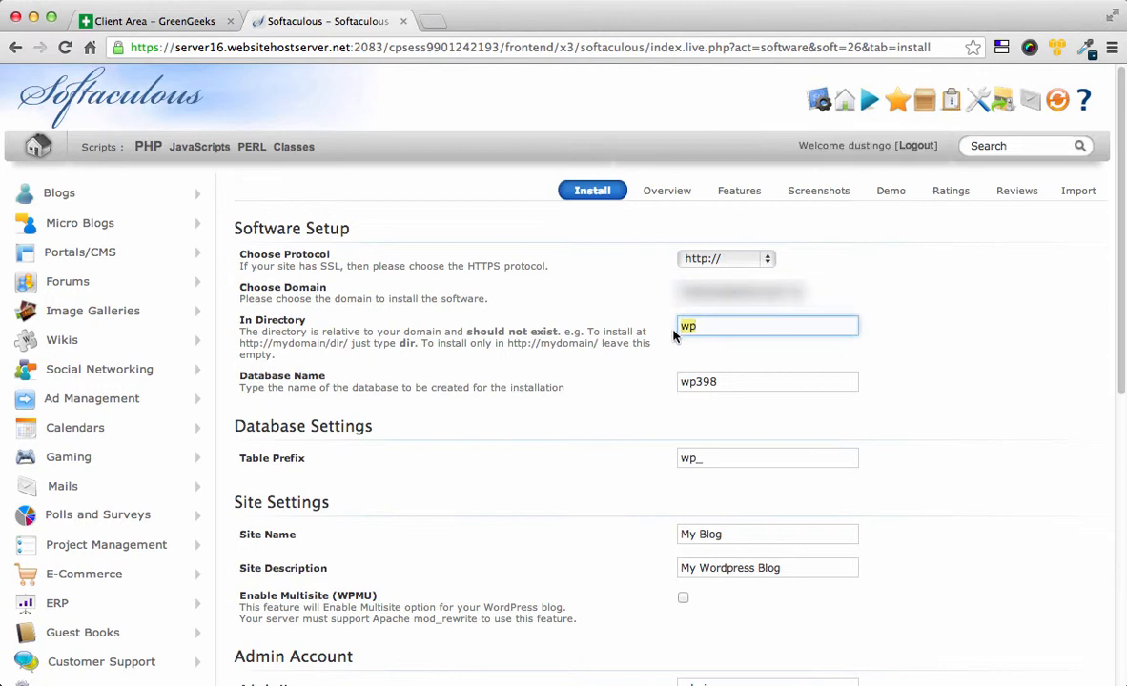
pyautogui.press('BackSpace')
pyautogui.press('BackSpace')
# Step: Point out the database name wp398 and the table prefix wp_ before moving down the form
pyautogui.doubleClick(719, 383)
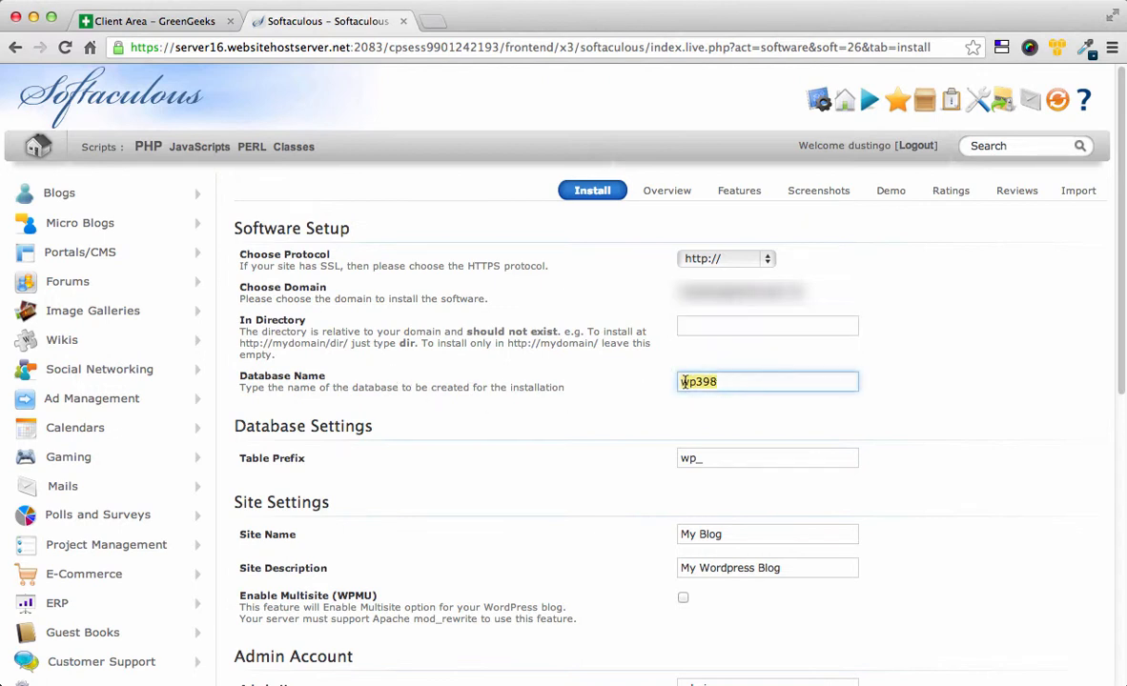
pyautogui.scroll(-2, 630, 418)
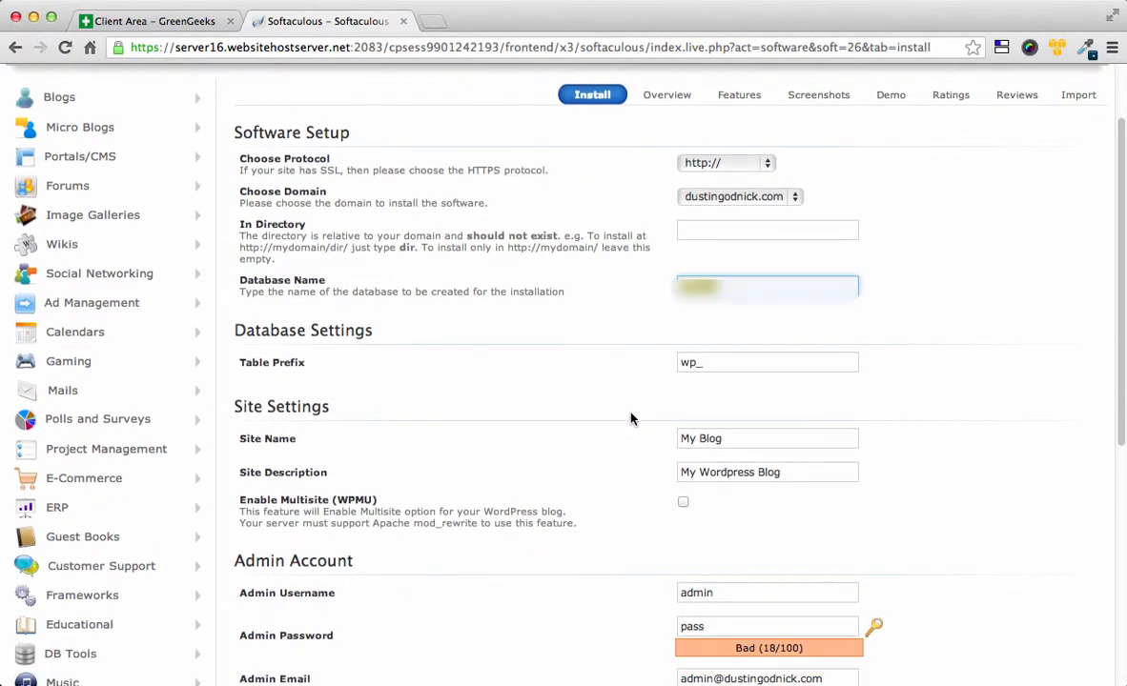
pyautogui.click(703, 365)
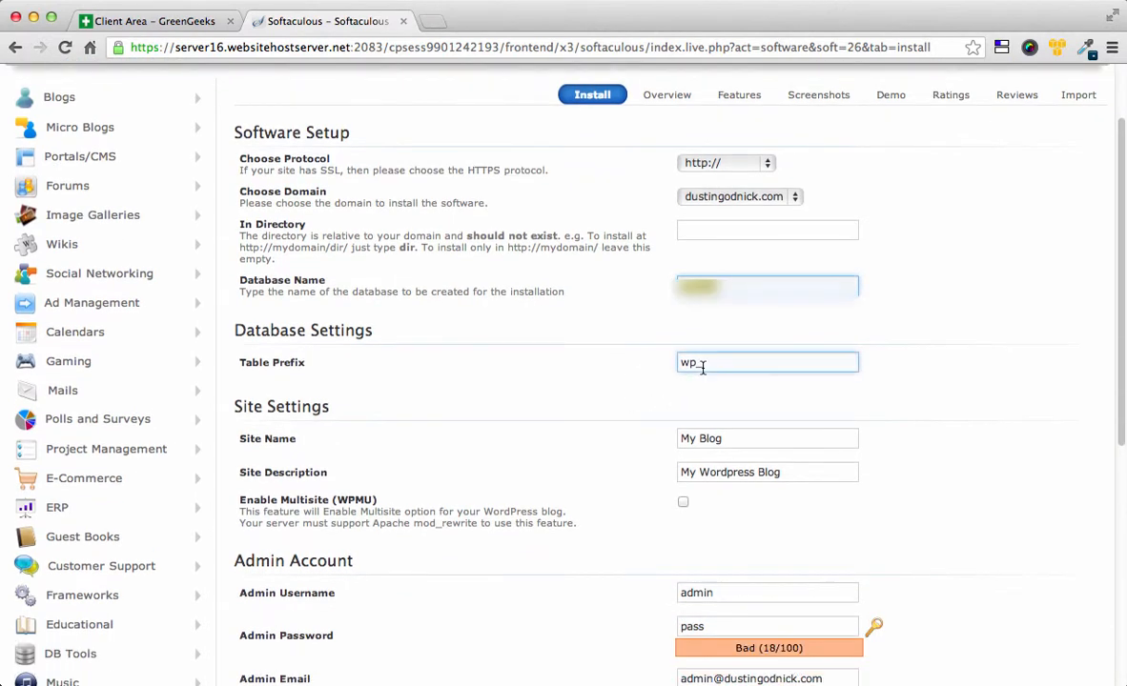
pyautogui.doubleClick(717, 365)
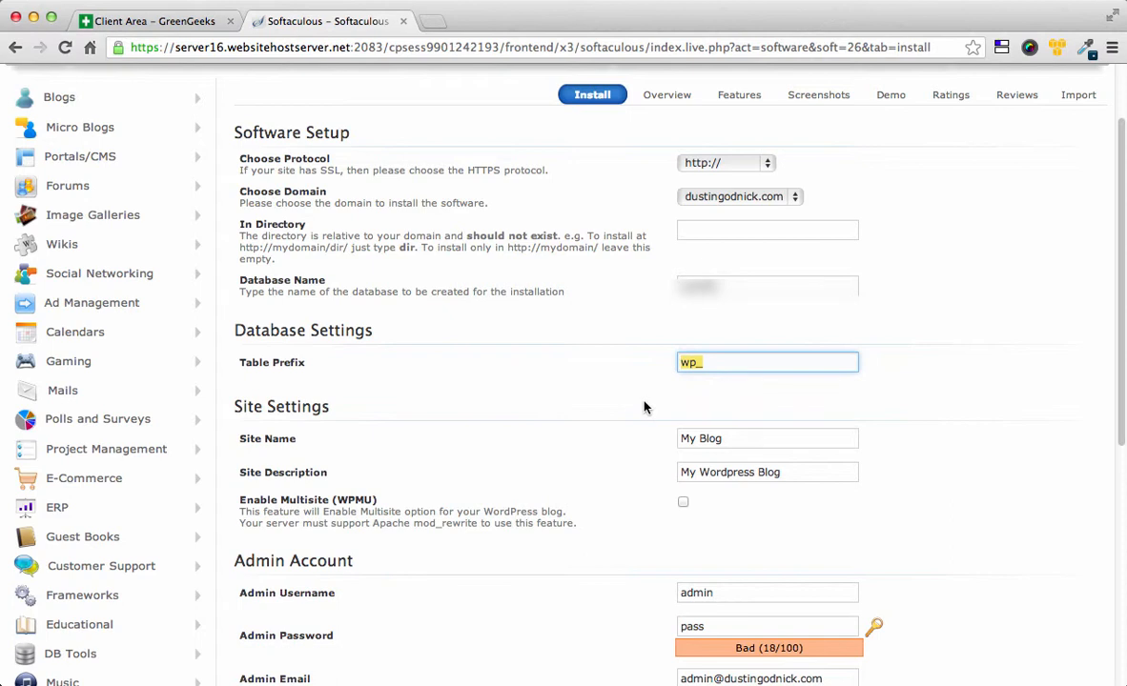
pyautogui.scroll(-1, 628, 411)
pyautogui.scroll(-2, 627, 411)
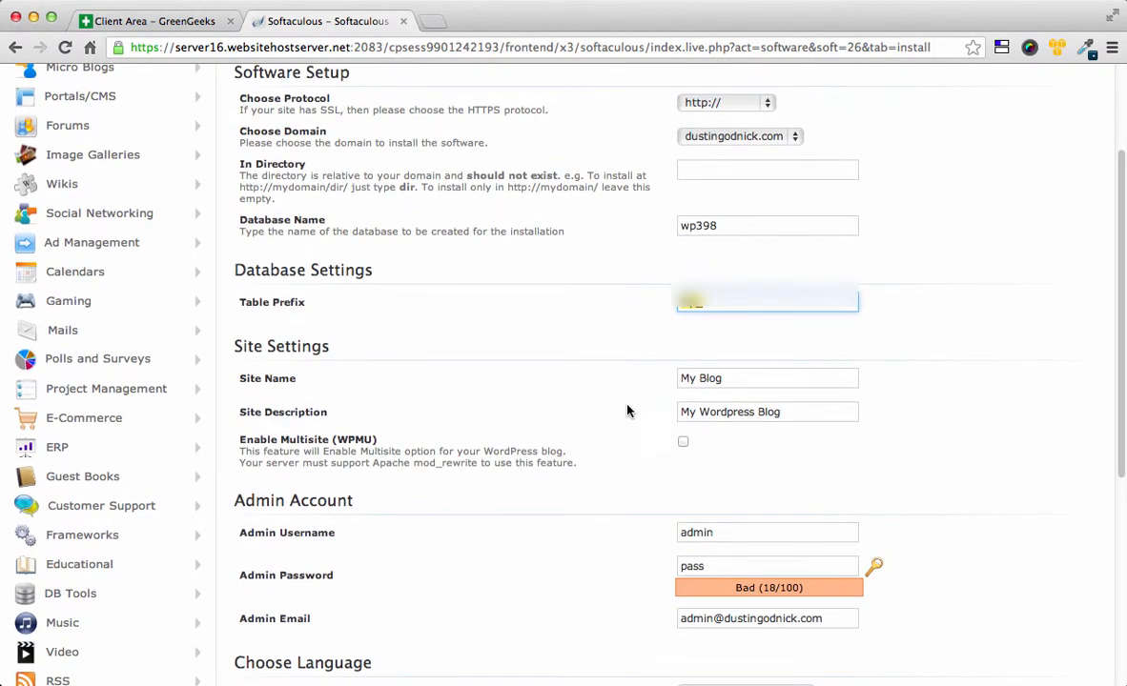
pyautogui.scroll(-1, 627, 411)
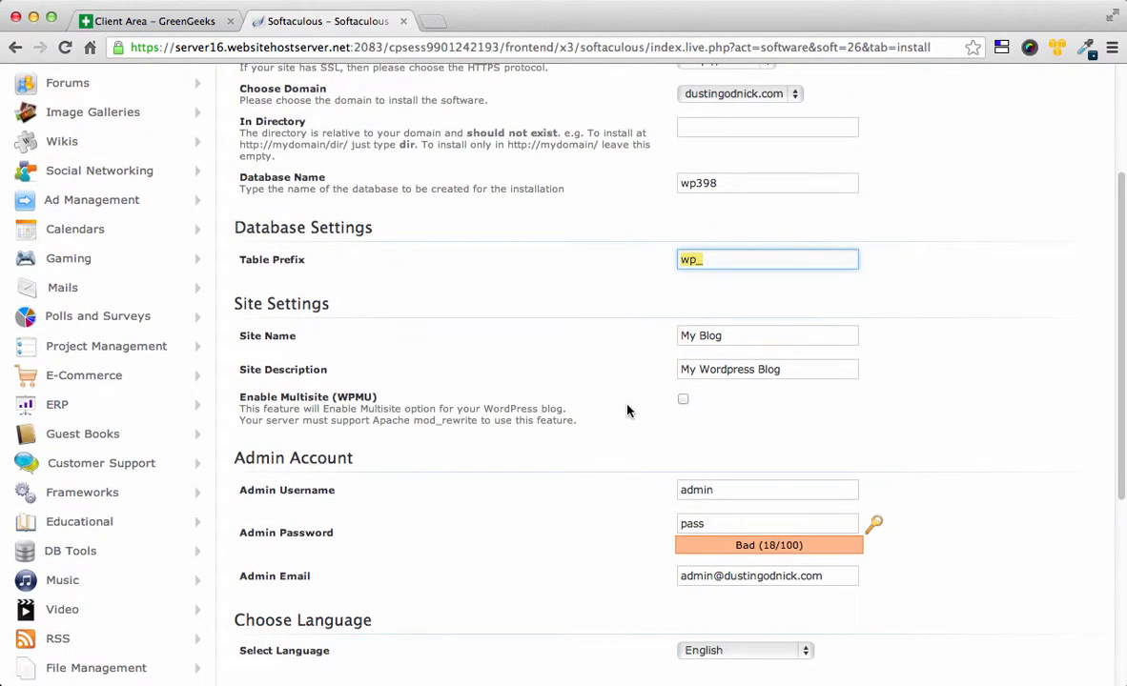
pyautogui.scroll(-1, 627, 411)
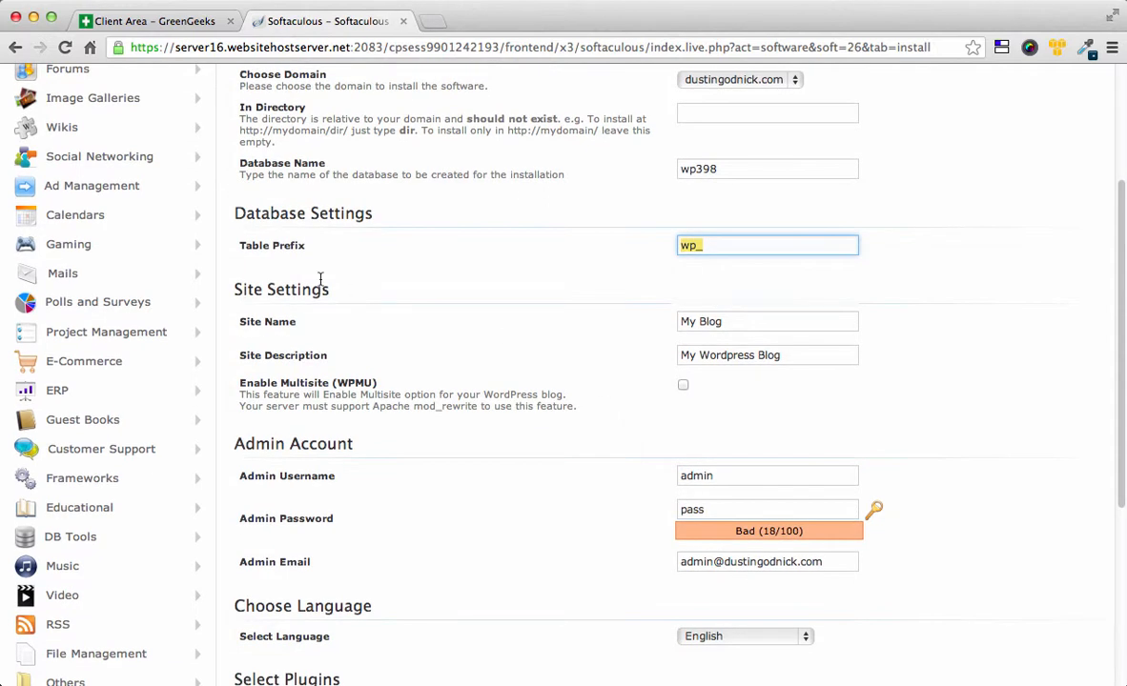
pyautogui.scroll(-1, 360, 340)
# Step: Set the site name to 'Name of Website here' and the site description to 'About What'
pyautogui.moveTo(732, 290); pyautogui.dragTo(677, 290)
pyautogui.click(682, 322)
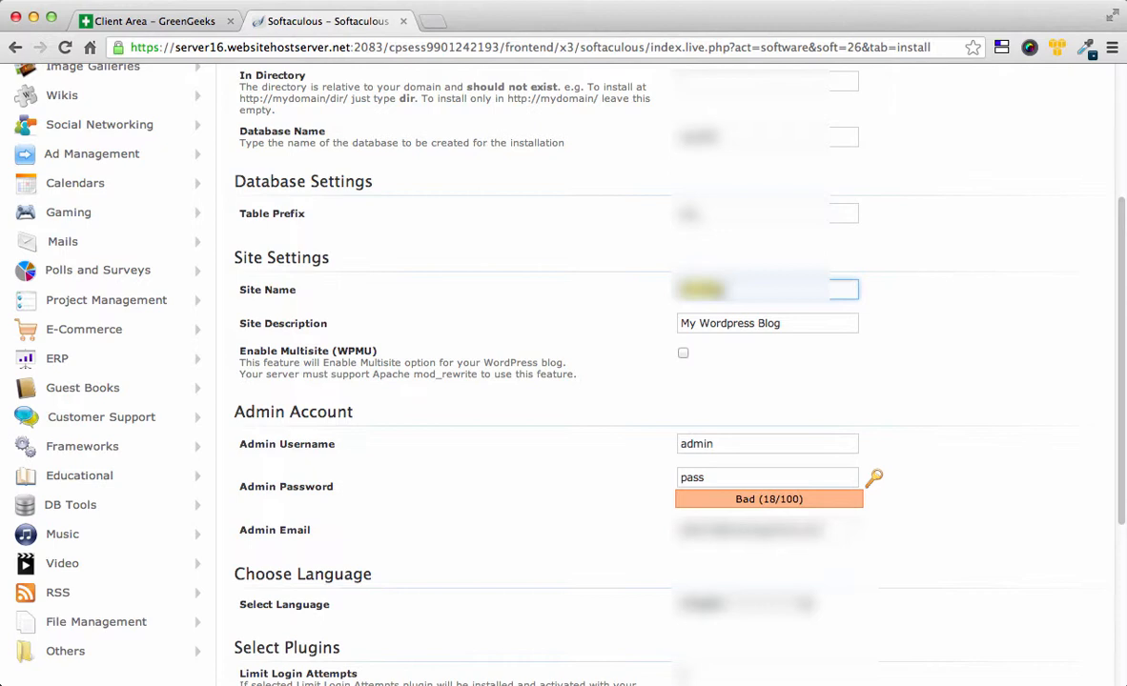
pyautogui.write('Name of Blog')
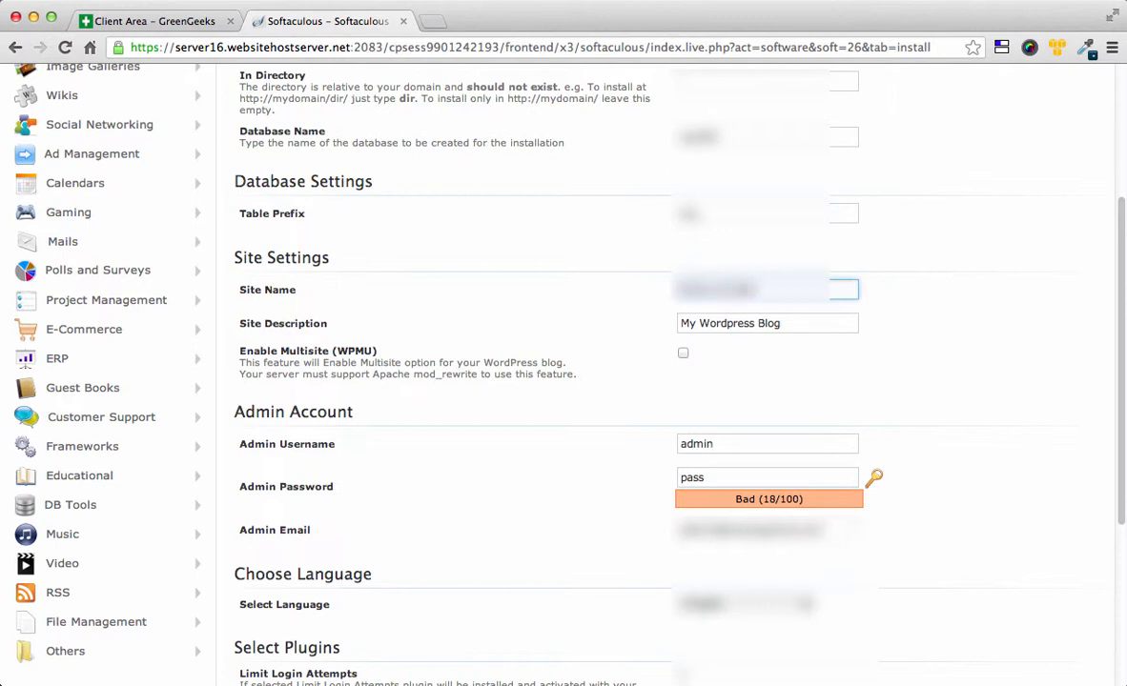
pyautogui.write('te Here')
pyautogui.moveTo(810, 322); pyautogui.dragTo(644, 324)
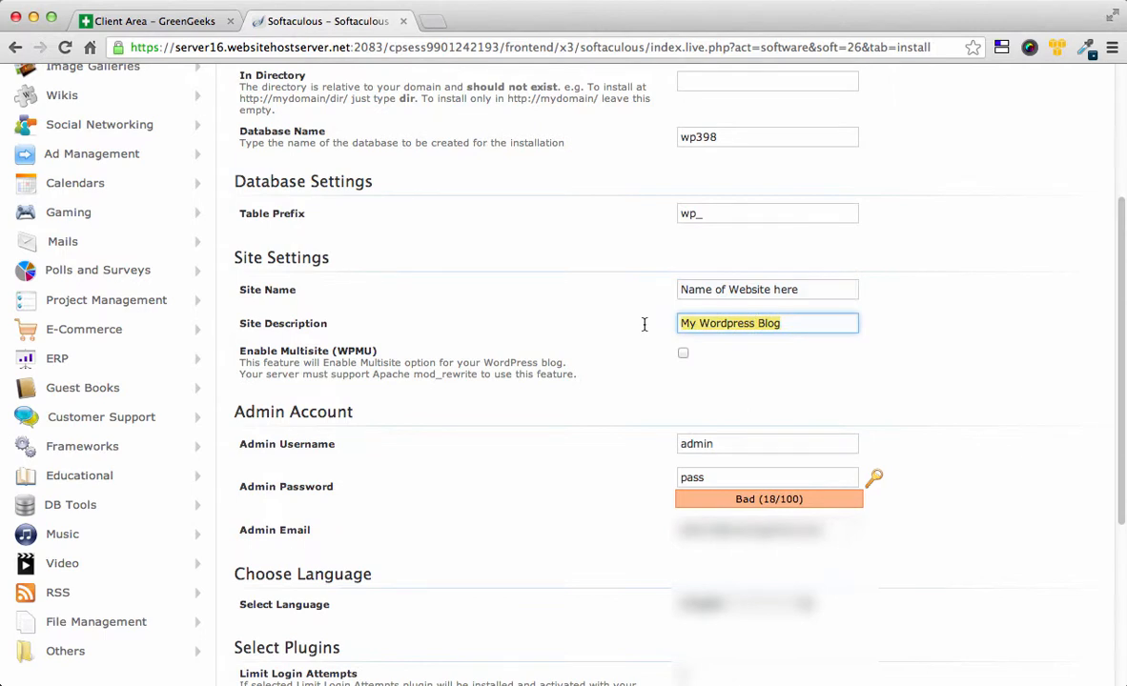
pyautogui.write('About')
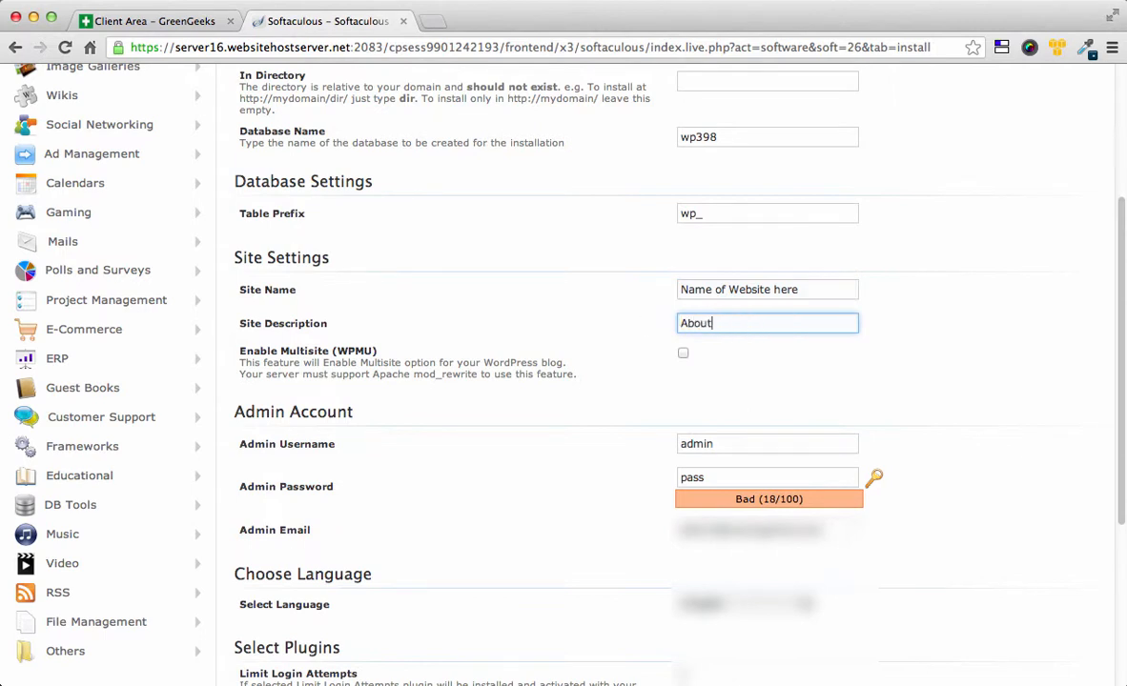
pyautogui.write(' What??')
pyautogui.press('BackSpace')
pyautogui.press('BackSpace')
# Step: Replace the default admin username and admin password with new credentials
pyautogui.scroll(-3, 623, 382)
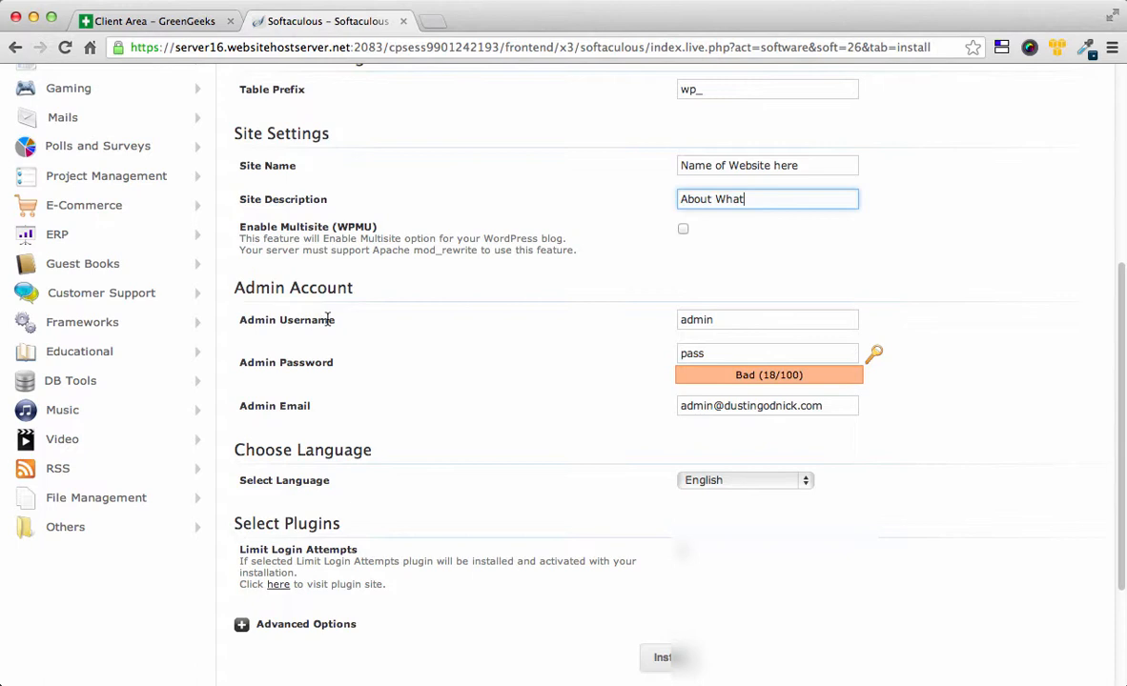
pyautogui.click(679, 320)
pyautogui.doubleClick(679, 320)
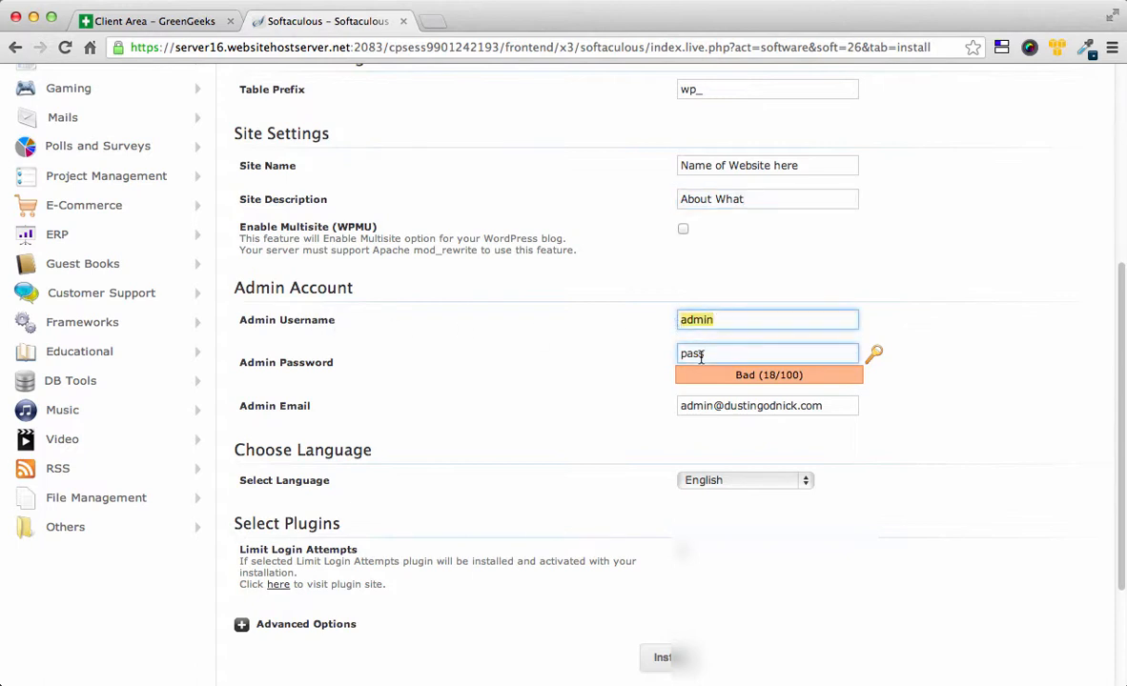
pyautogui.click(696, 323)
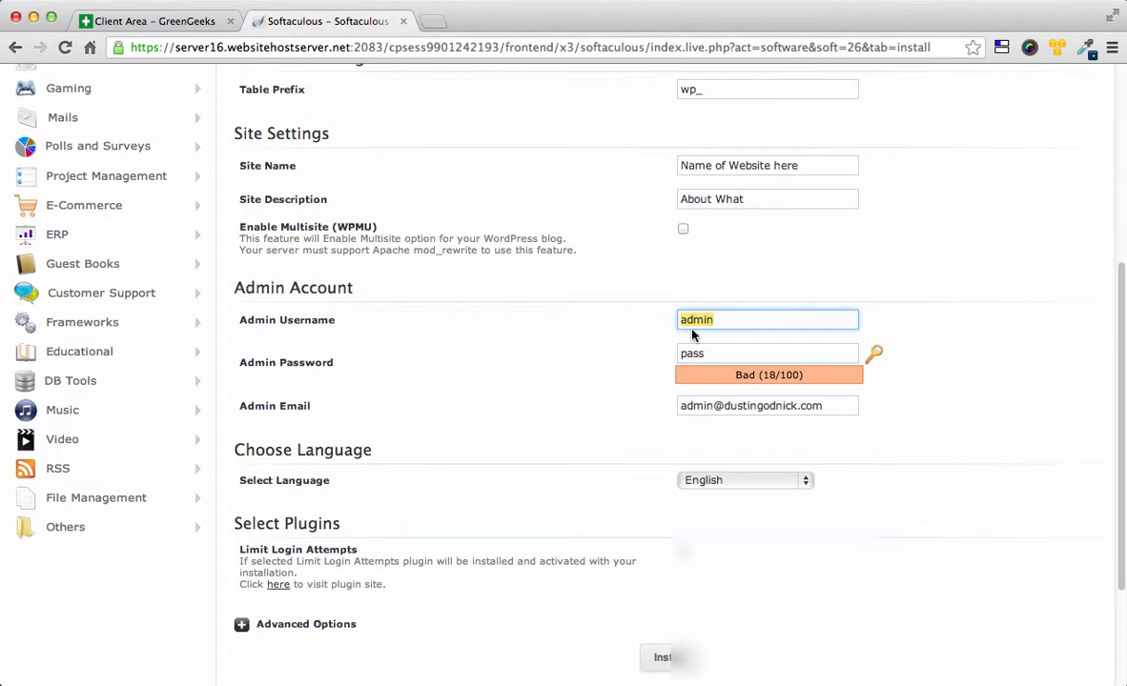
pyautogui.press('BackSpace')
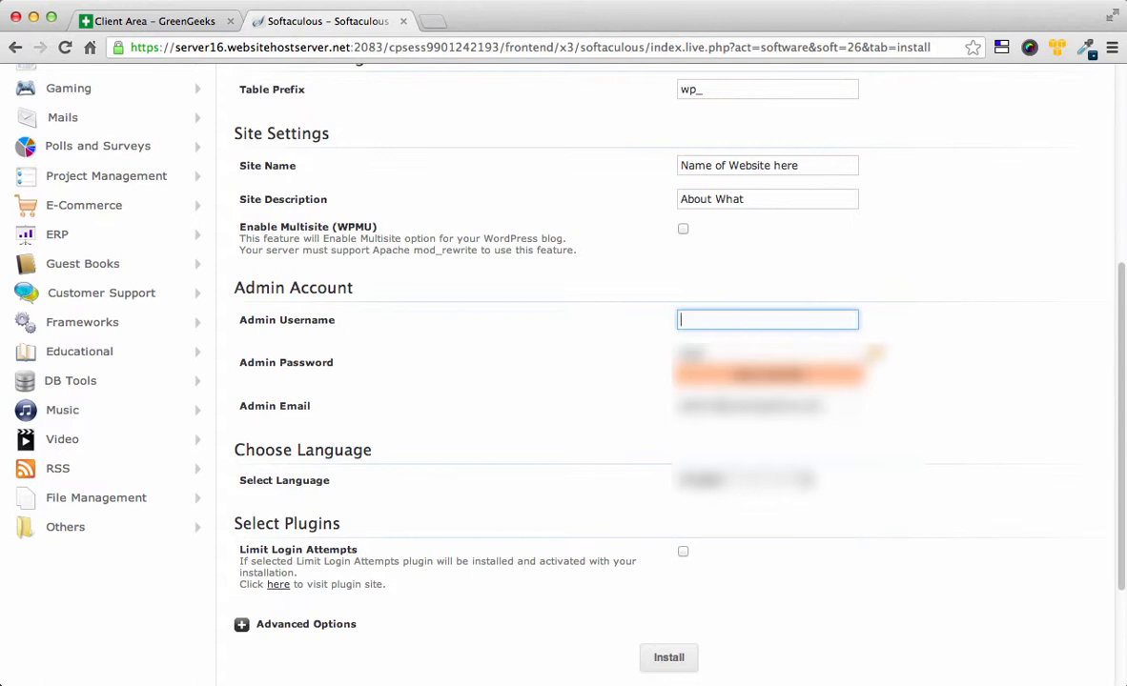
pyautogui.write('unique')
pyautogui.press('BackSpace')
pyautogui.write('username')
pyautogui.press('BackSpace')
pyautogui.press('BackSpace')
pyautogui.press('BackSpace')
pyautogui.press('BackSpace')
pyautogui.press('BackSpace')
pyautogui.press('BackSpace')
pyautogui.press('BackSpace')
pyautogui.press('BackSpace')
pyautogui.press('BackSpace')
pyautogui.press('BackSpace')
pyautogui.press('BackSpace')
pyautogui.press('BackSpace')
pyautogui.press('BackSpace')
pyautogui.press('BackSpace')
pyautogui.moveTo(719, 356); pyautogui.dragTo(690, 357)
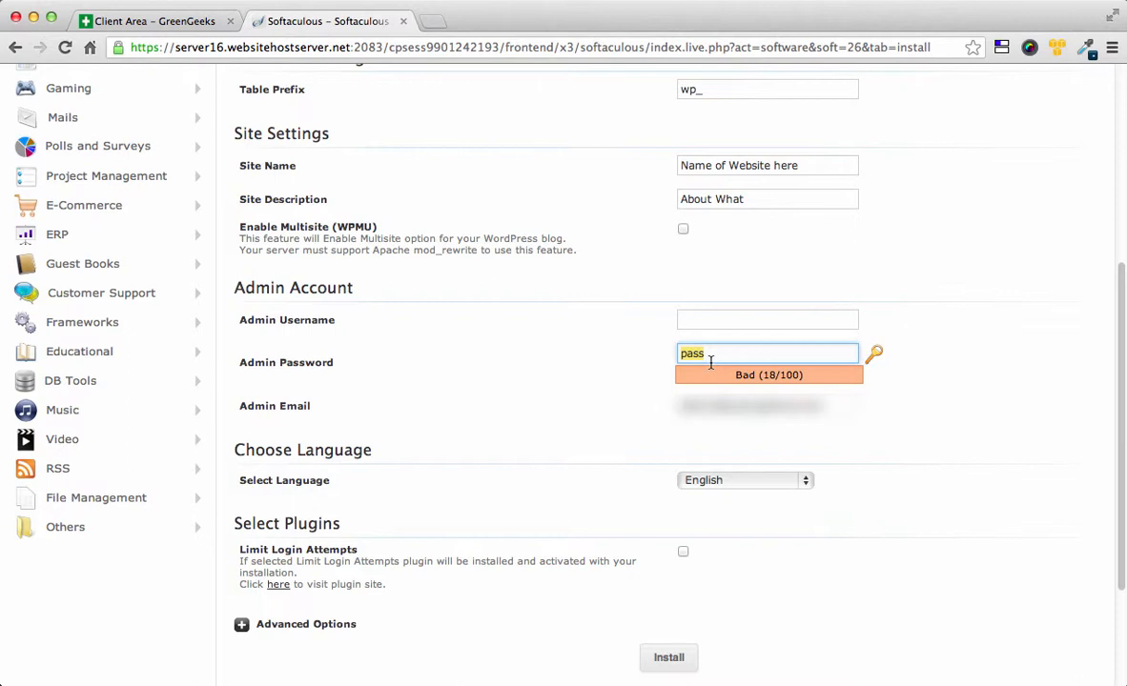
pyautogui.click(697, 320)
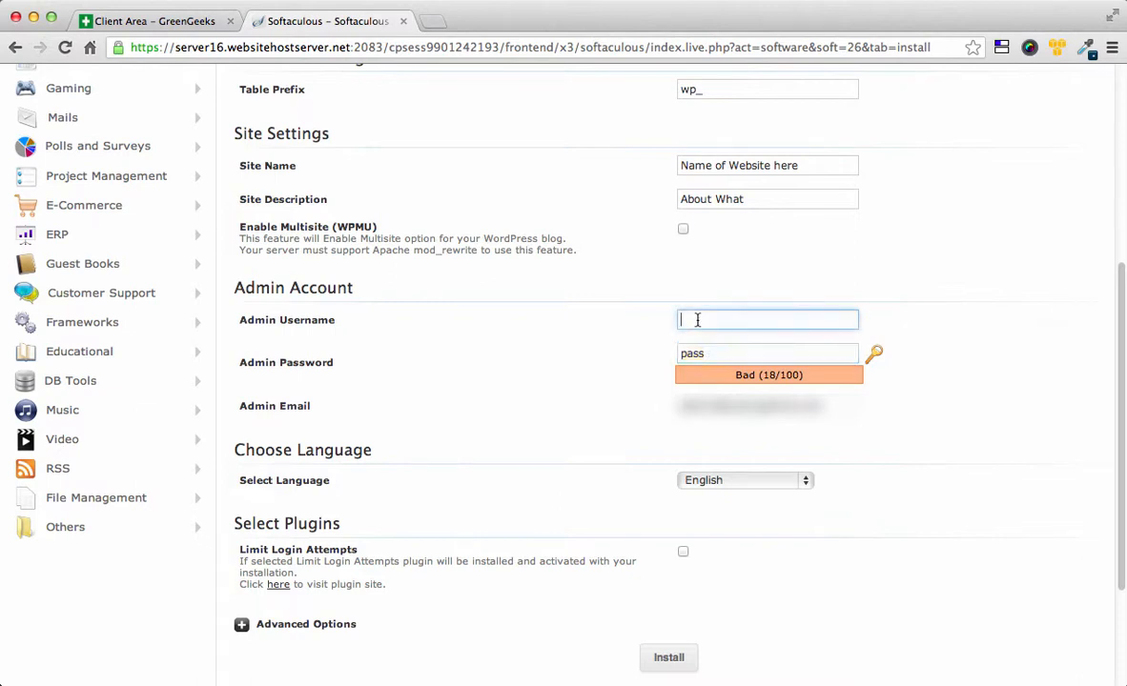
pyautogui.write('unqiue')
pyautogui.press('Tab')
pyautogui.write('unique')
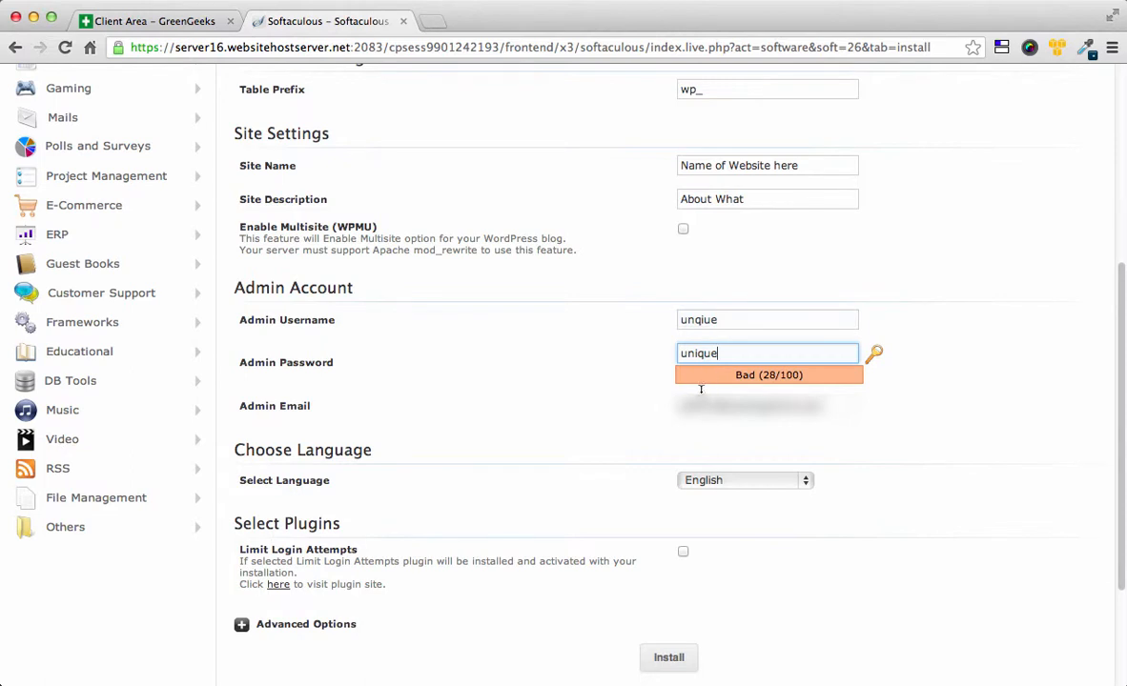
# Step: Replace the old admin email with a new email address
pyautogui.click(772, 413)
pyautogui.moveTo(828, 410); pyautogui.dragTo(669, 417)
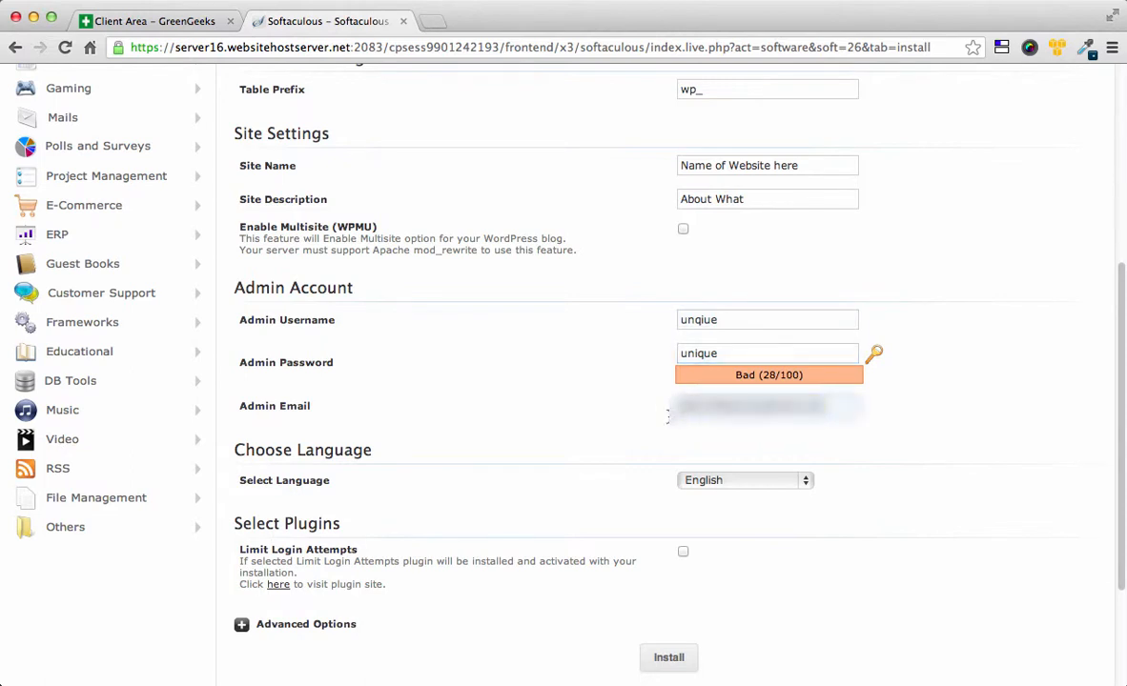
pyautogui.press('BackSpace')
pyautogui.press('BackSpace')
pyautogui.press('BackSpace')
pyautogui.press('BackSpace')
pyautogui.press('BackSpace')
pyautogui.press('BackSpace')
pyautogui.press('BackSpace')
pyautogui.press('BackSpace')
pyautogui.press('BackSpace')
pyautogui.press('BackSpace')
pyautogui.press('BackSpace')
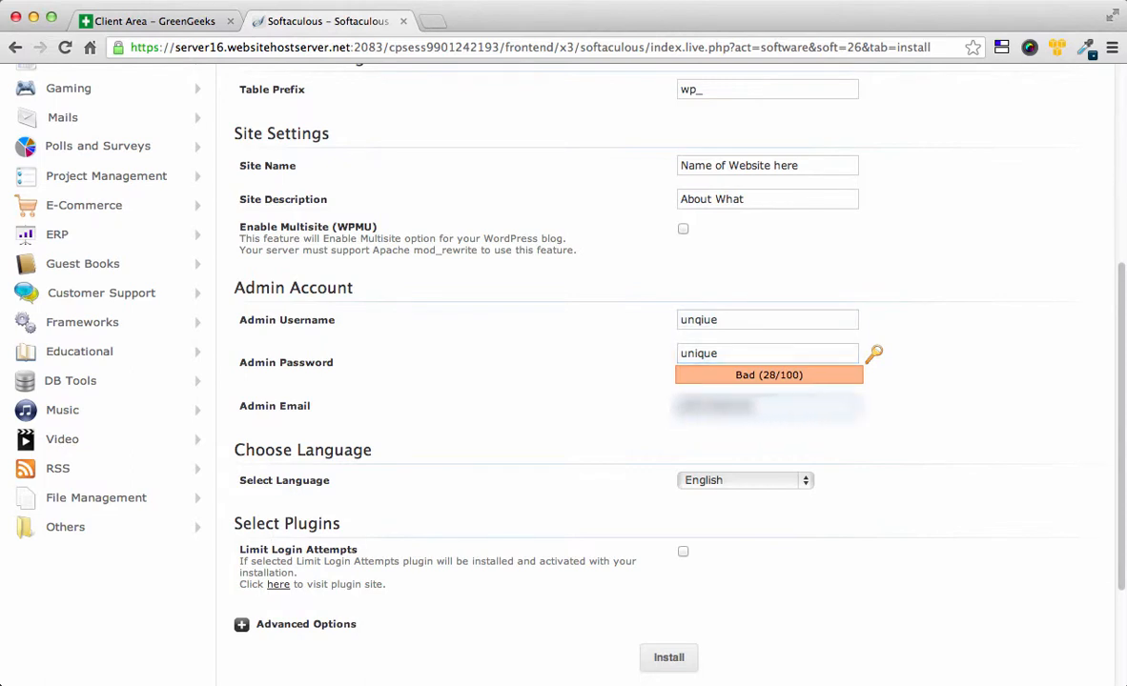
pyautogui.press('BackSpace')
pyautogui.press('BackSpace')
pyautogui.press('BackSpace')
pyautogui.press('BackSpace')
pyautogui.press('BackSpace')
pyautogui.press('BackSpace')
pyautogui.press('BackSpace')
pyautogui.press('BackSpace')
pyautogui.press('BackSpace')
pyautogui.press('BackSpace')
pyautogui.press('BackSpace')
pyautogui.press('BackSpace')
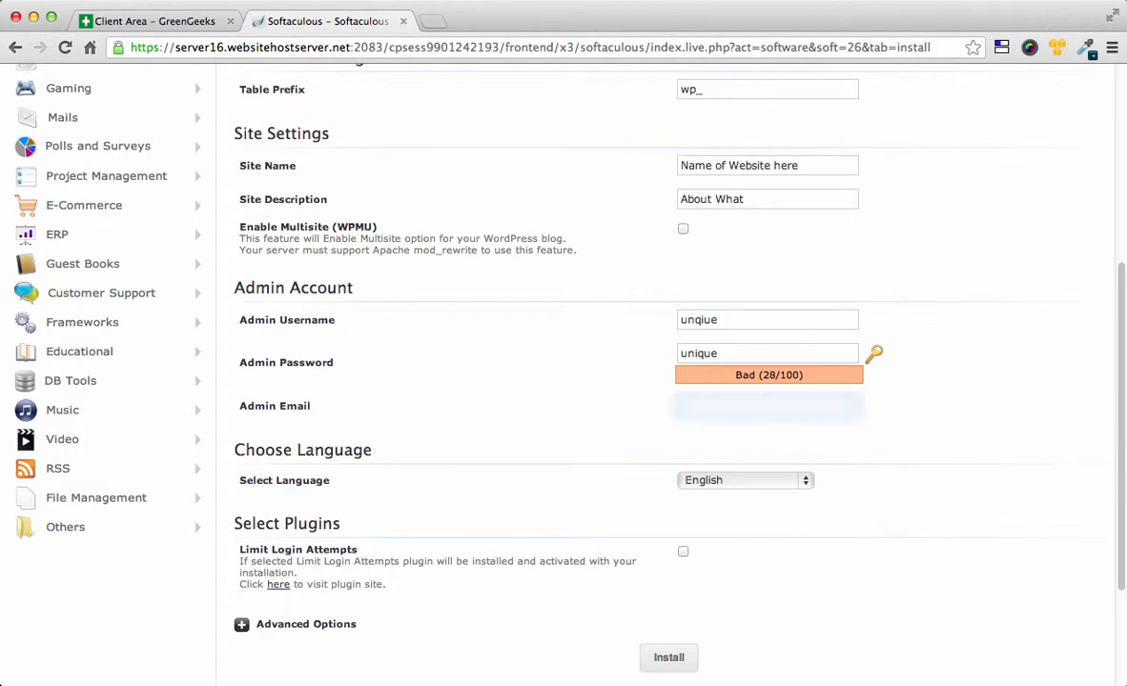
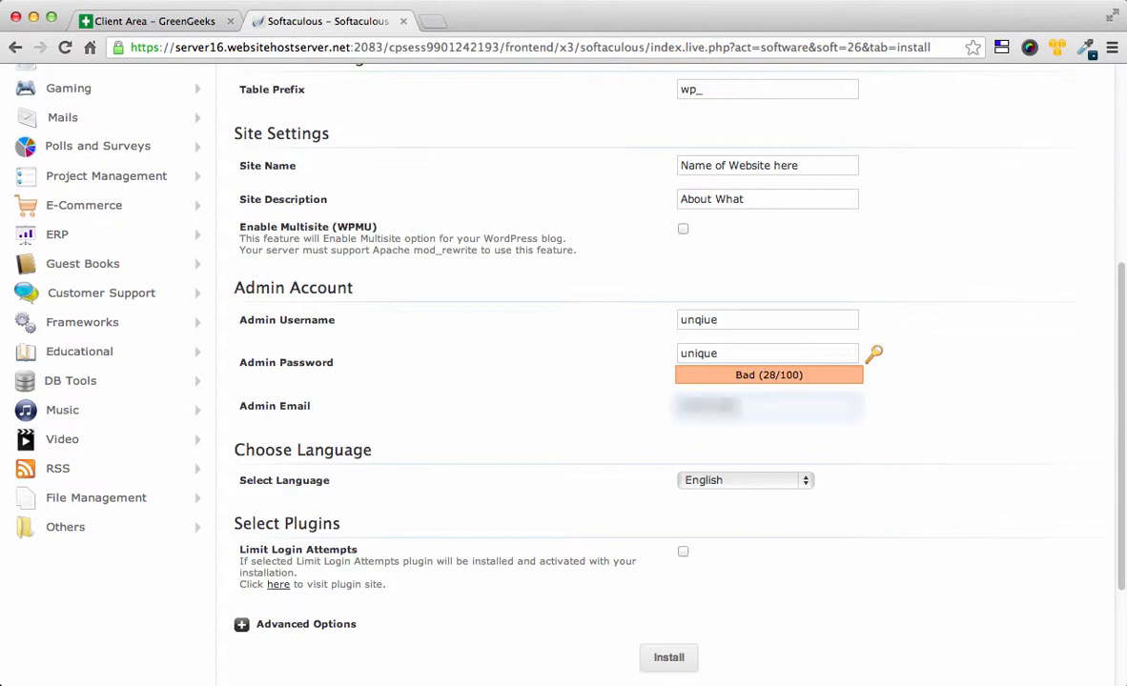
# Step: Tick the Limit Login Attempts plugin under Select Plugins
pyautogui.scroll(-3, 667, 382)
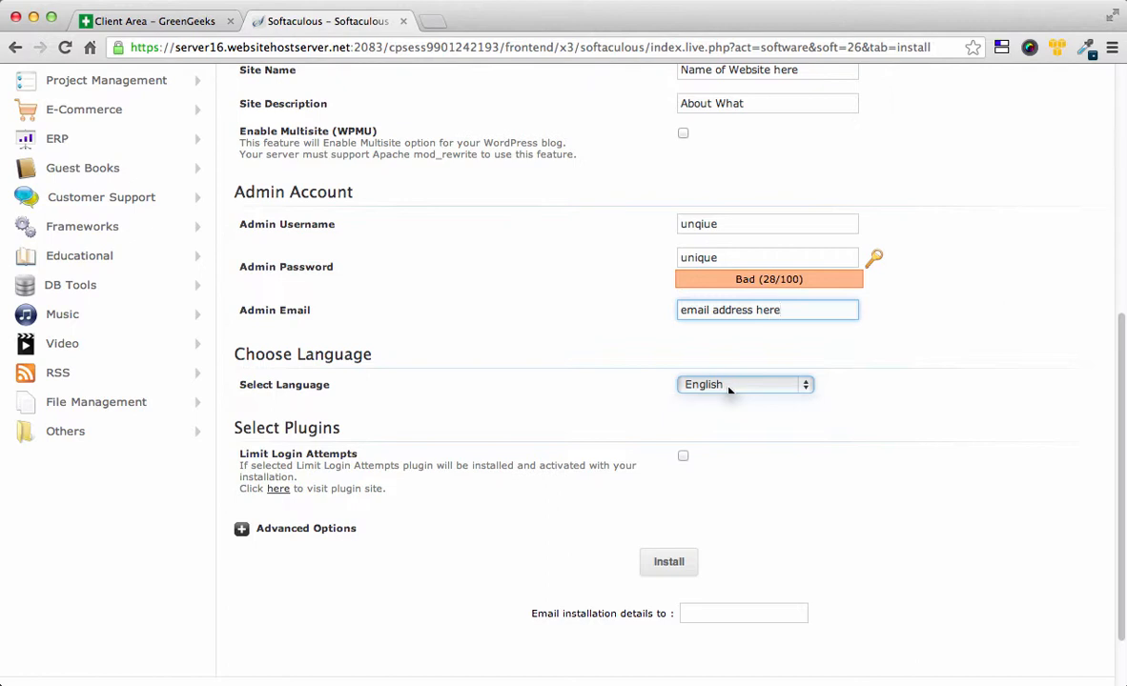
pyautogui.scroll(-2, 587, 398)
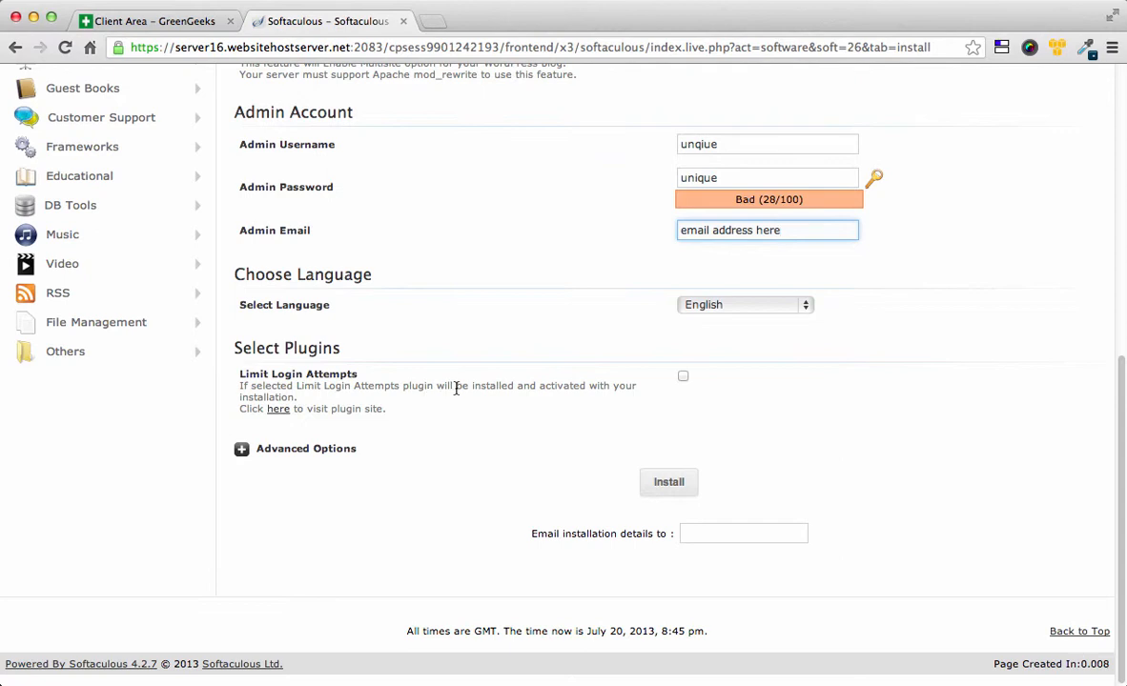
pyautogui.click(682, 377)
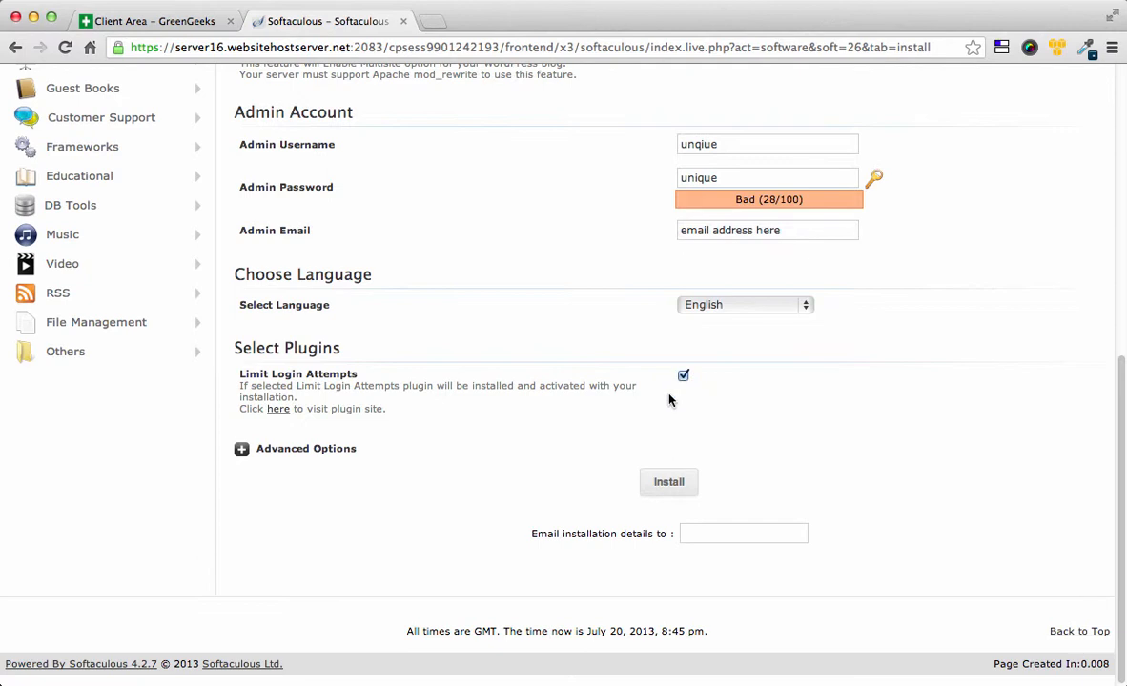
pyautogui.click(242, 449)
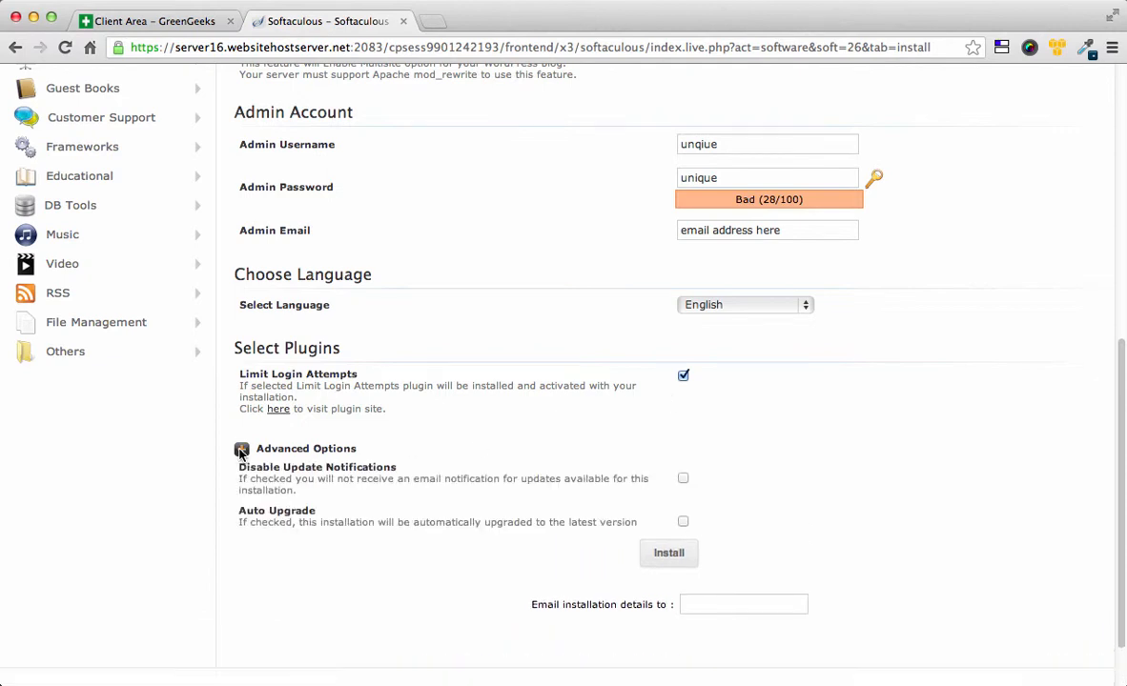
pyautogui.scroll(-3, 241, 452)
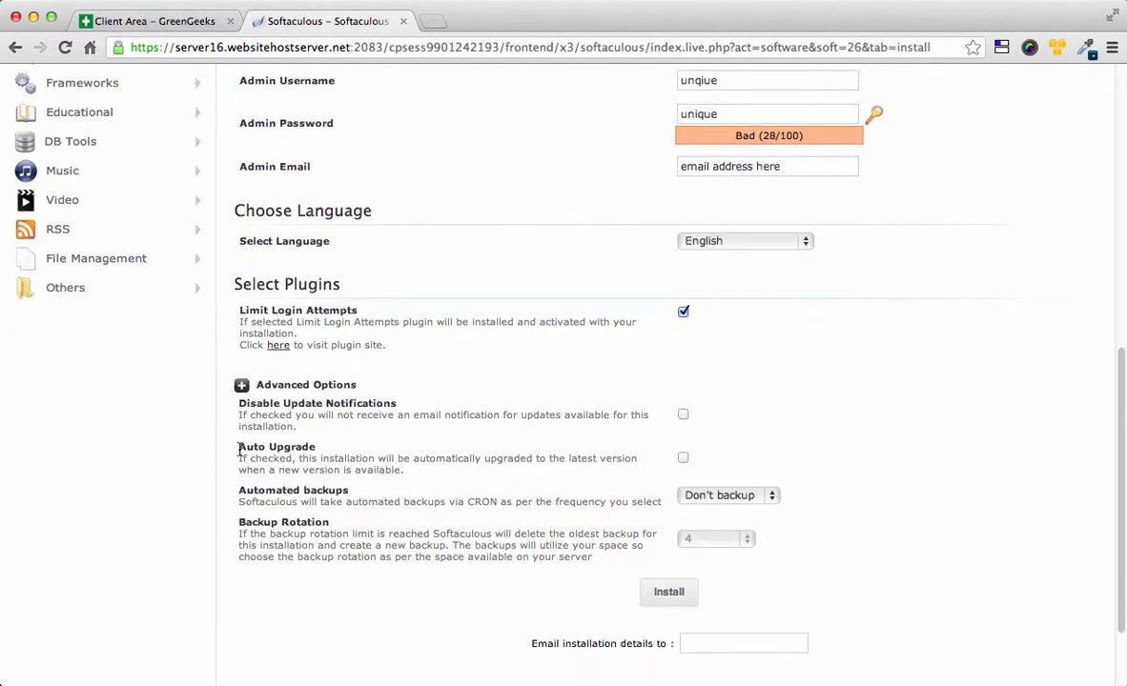
pyautogui.scroll(-1, 238, 449)
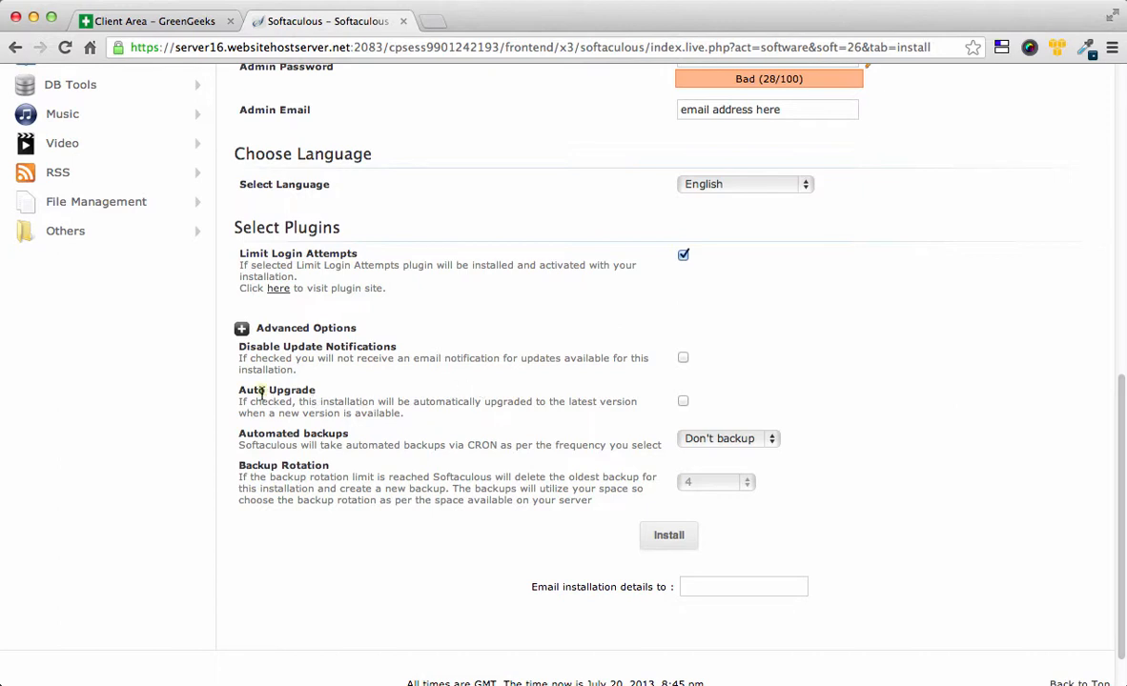
pyautogui.moveTo(261, 392); pyautogui.dragTo(304, 390)
pyautogui.click(363, 403)
pyautogui.doubleClick(278, 390)
pyautogui.click(241, 329)
pyautogui.click(708, 531)
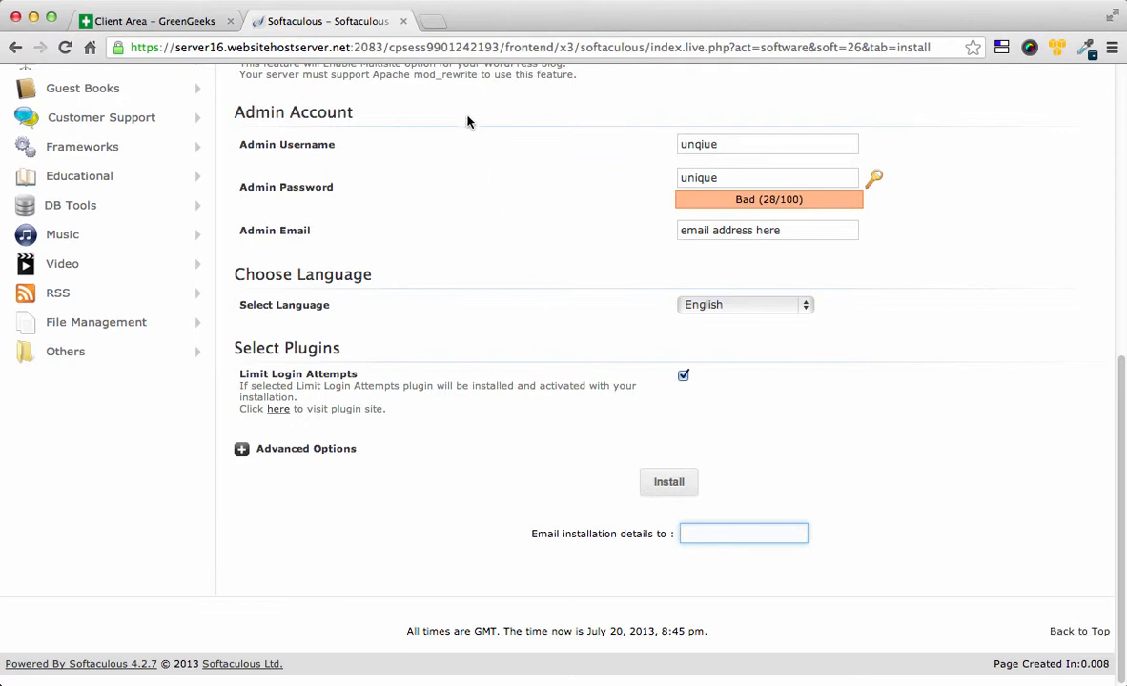
# Step: Load watchmanadvisors.com in a new Chrome tab
pyautogui.click(432, 22)
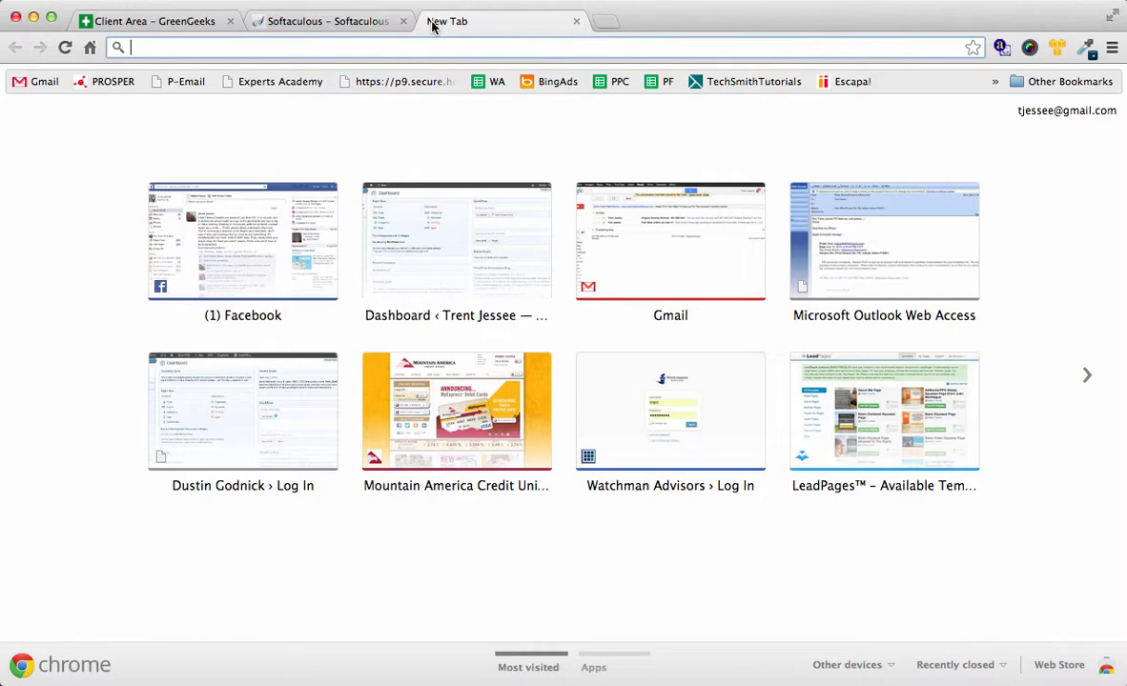
pyautogui.write('watch')
pyautogui.press('Right')
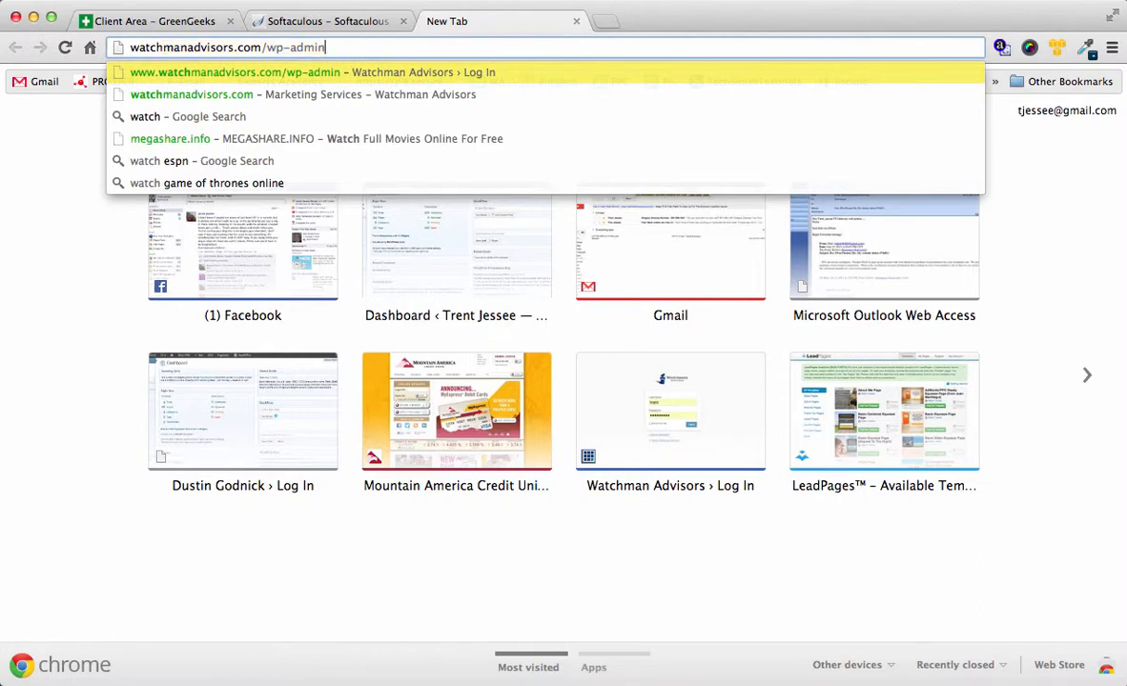
pyautogui.press('BackSpace')
pyautogui.press('BackSpace')
pyautogui.press('BackSpace')
pyautogui.press('BackSpace')
pyautogui.press('BackSpace')
pyautogui.press('BackSpace')
pyautogui.press('BackSpace')
pyautogui.press('BackSpace')
pyautogui.press('BackSpace')
pyautogui.press('BackSpace')
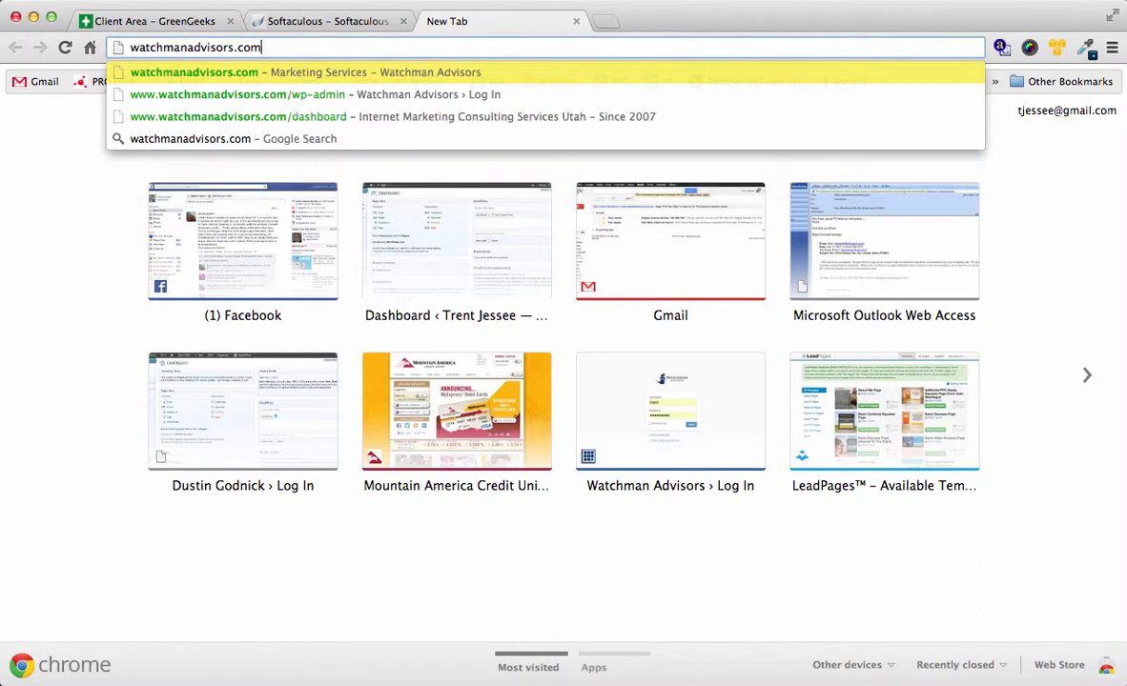
pyautogui.write('m')
pyautogui.press('Return')
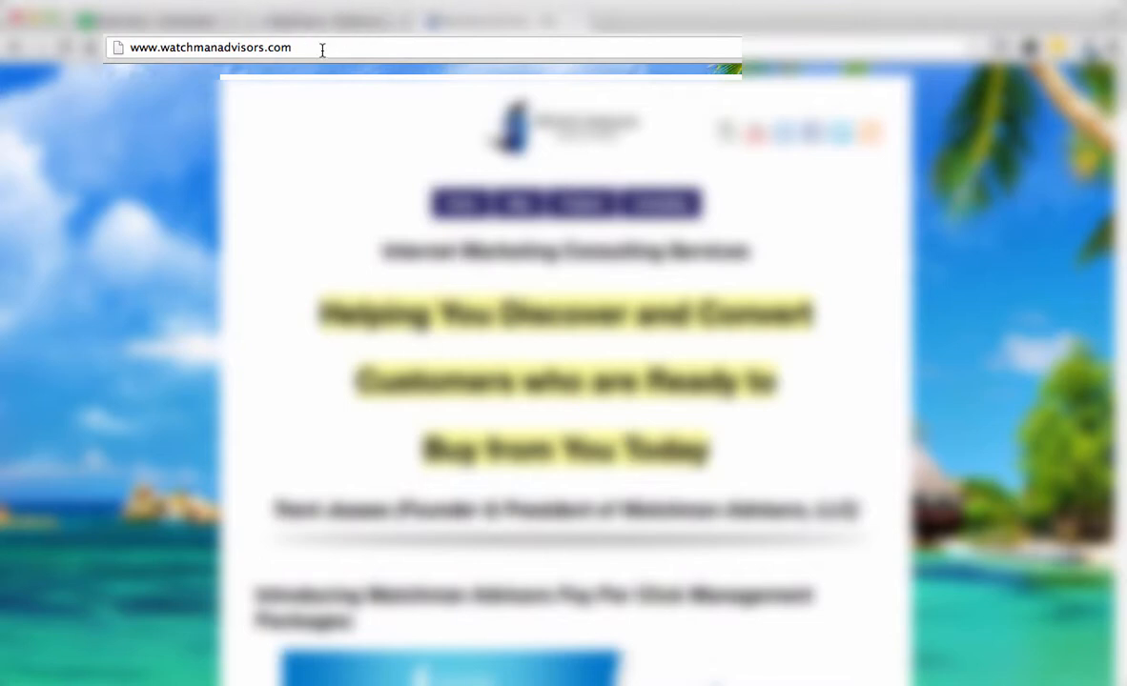
# Step: Append /wp-admin to the watchmanadvisors.com address and load it
pyautogui.click(323, 51)
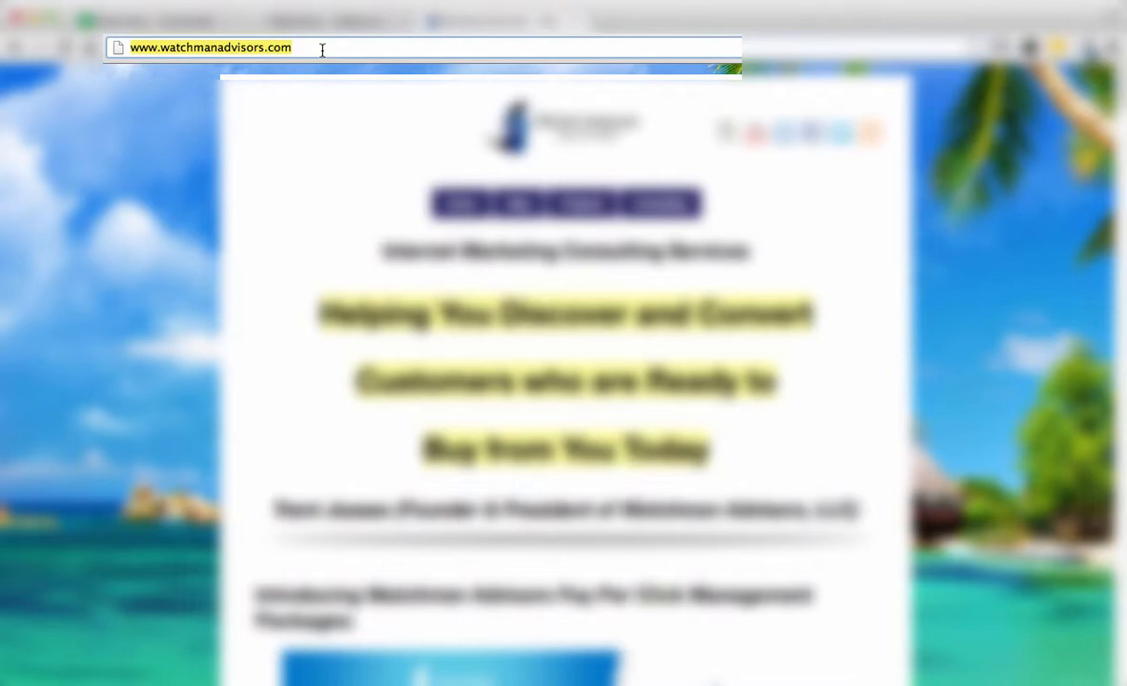
pyautogui.click(322, 51)
pyautogui.write('/wp-admin')
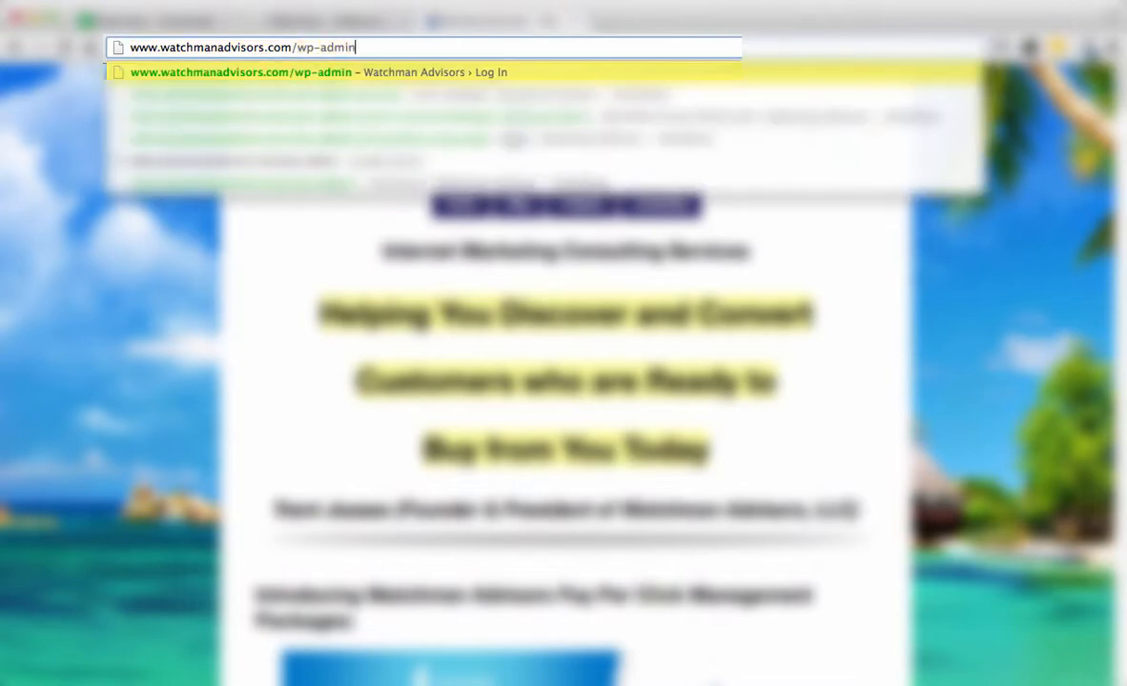
pyautogui.press('Return')
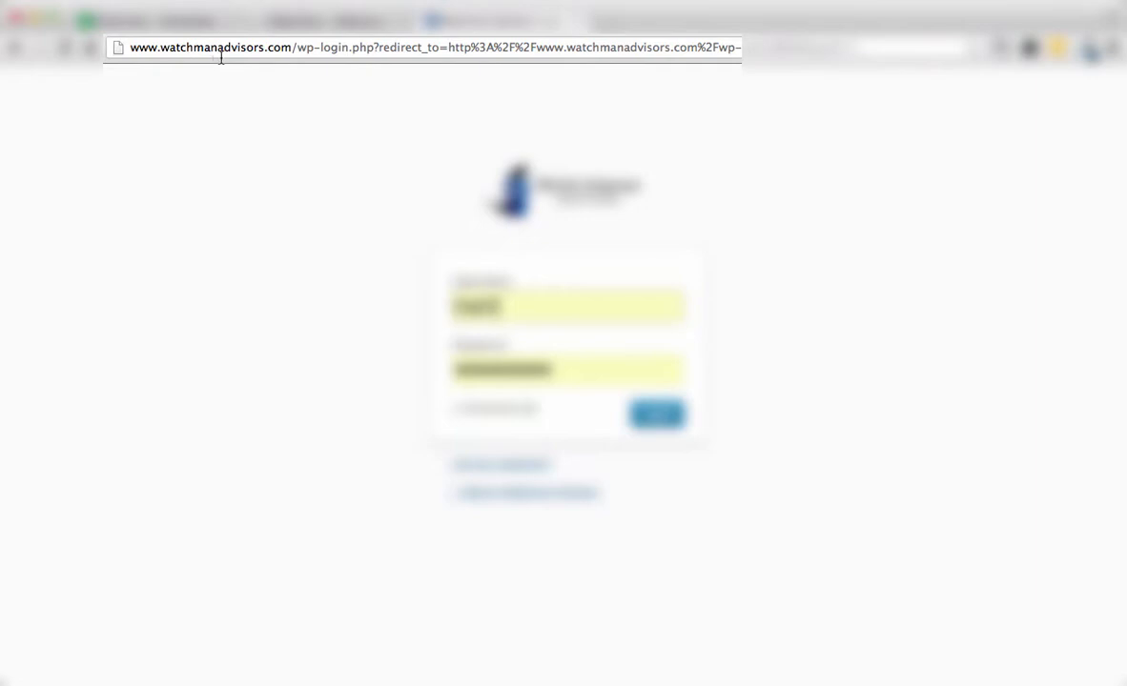
# Step: Highlight the /wp-admin ending of the site address to show where the login page lives
pyautogui.click(301, 48)
pyautogui.write('watchmanadvisors.com/wp-admin')
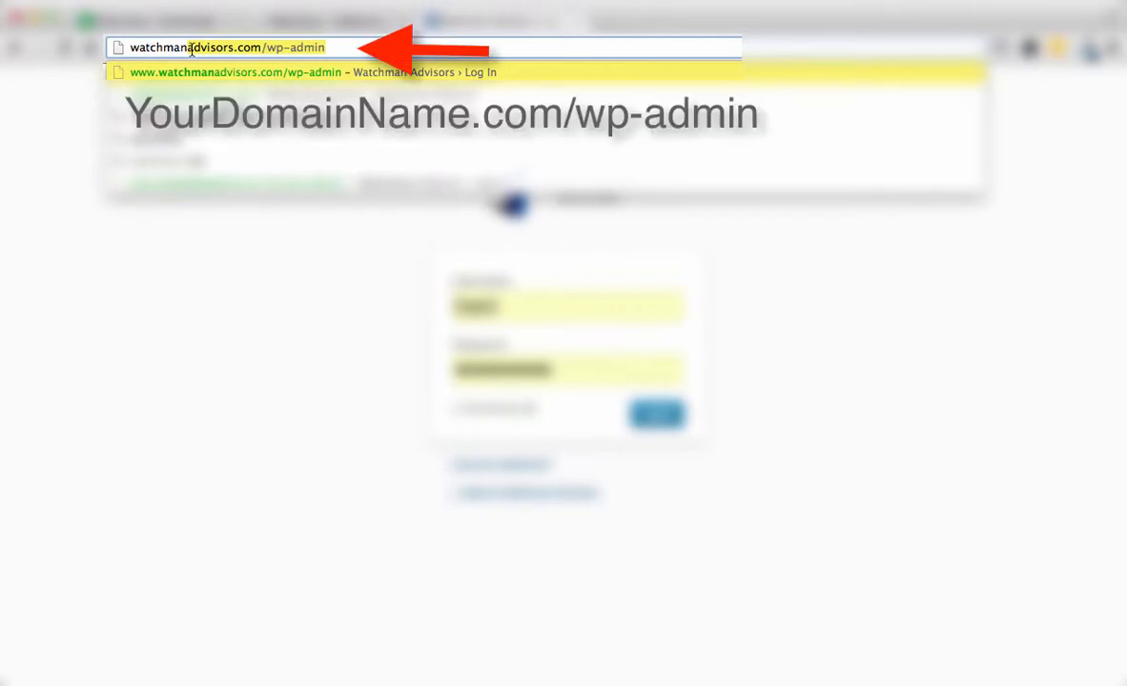
pyautogui.moveTo(270, 50); pyautogui.dragTo(326, 52)
pyautogui.click(335, 50)
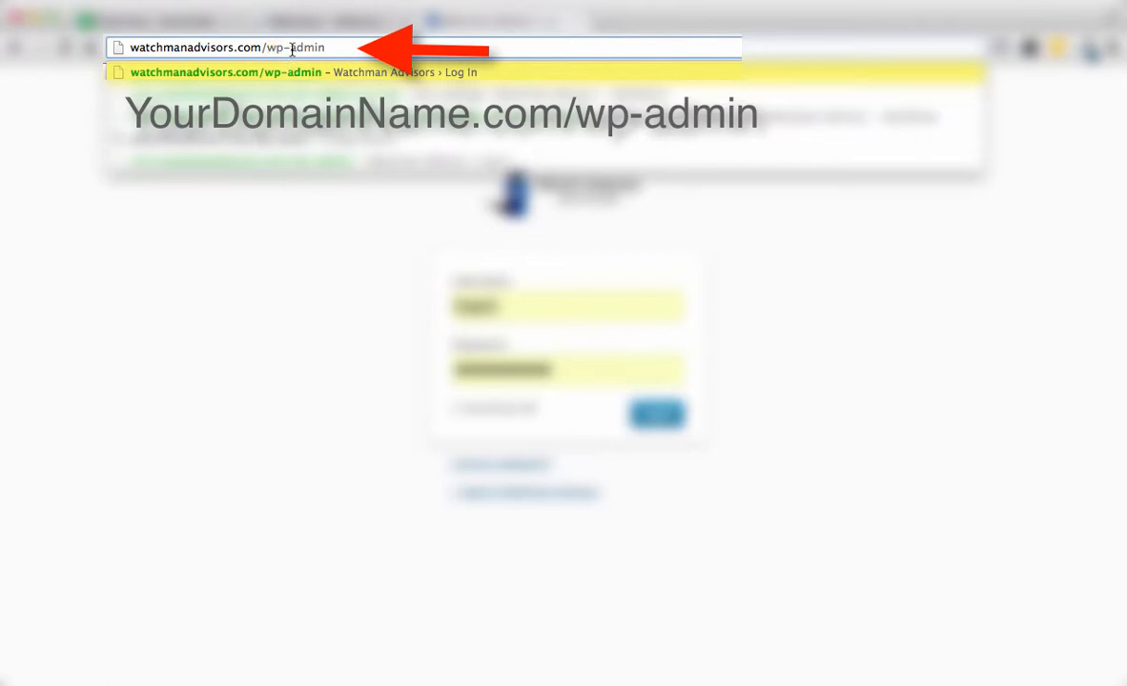
pyautogui.moveTo(290, 48); pyautogui.dragTo(322, 52)
pyautogui.click(326, 54)
pyautogui.click(251, 302)
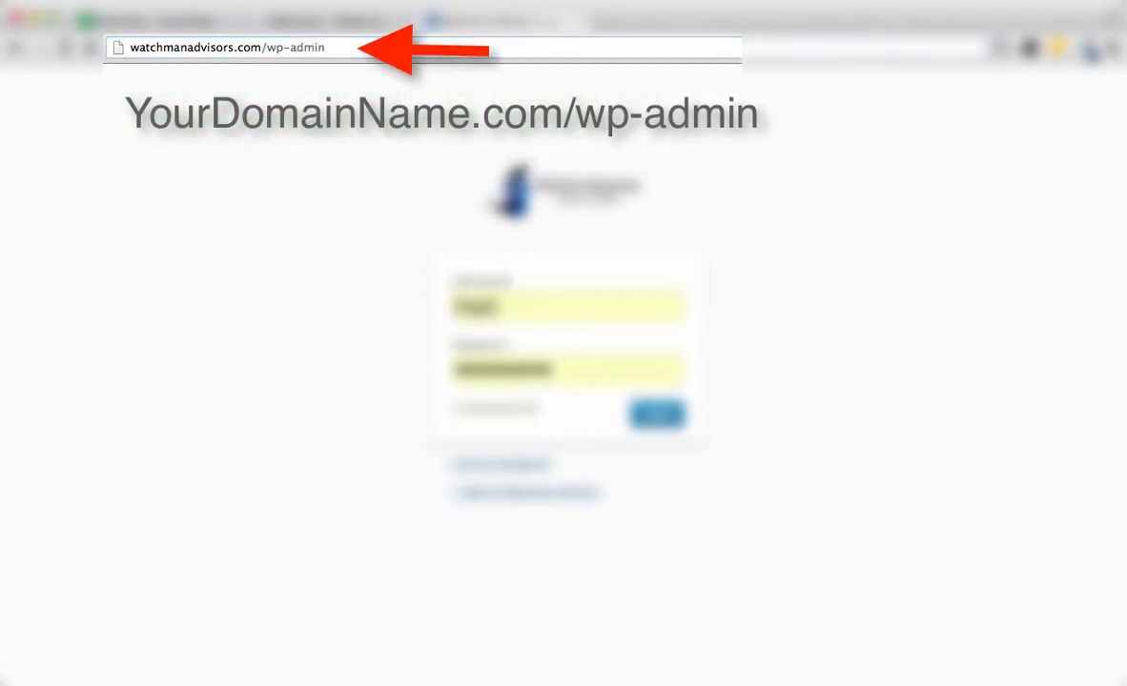